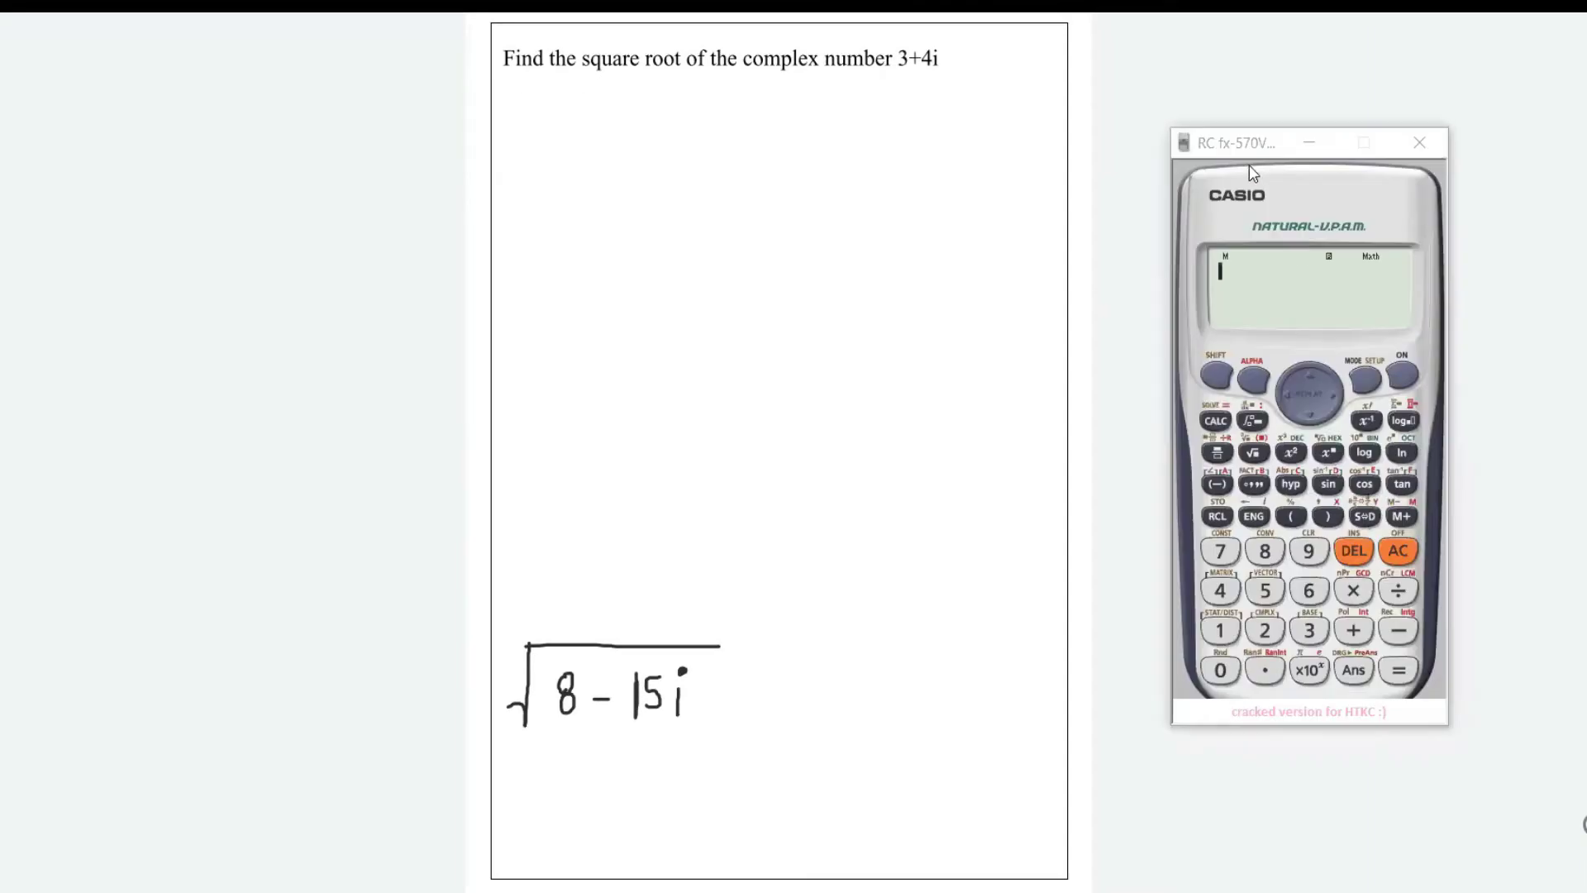
right_click(1254, 169)
right_click(1200, 223)
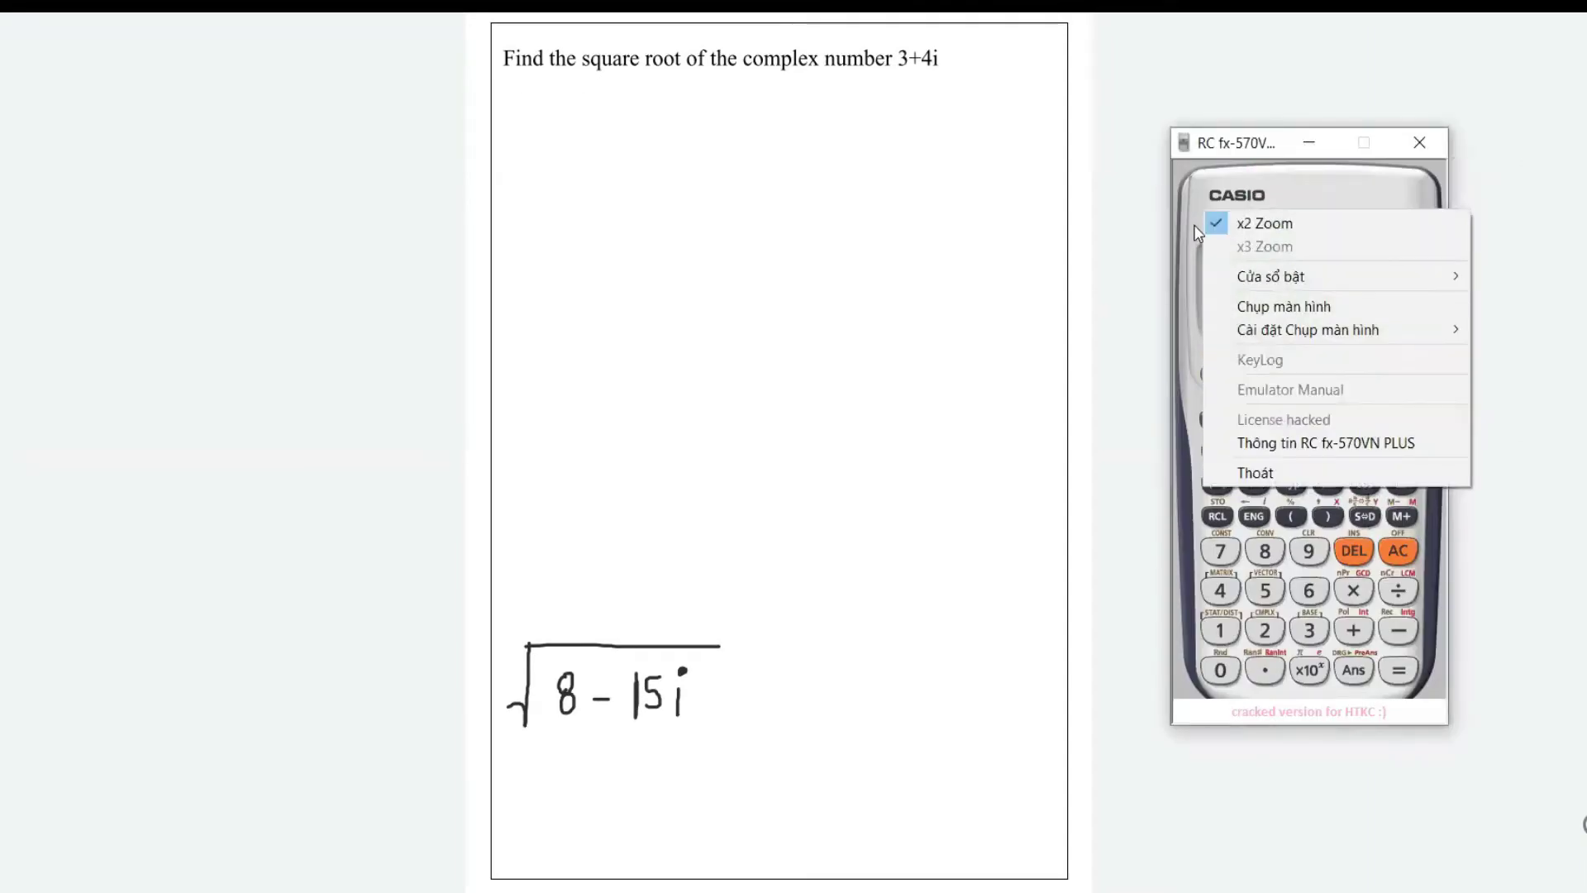
right_click(1222, 204)
right_click(1216, 171)
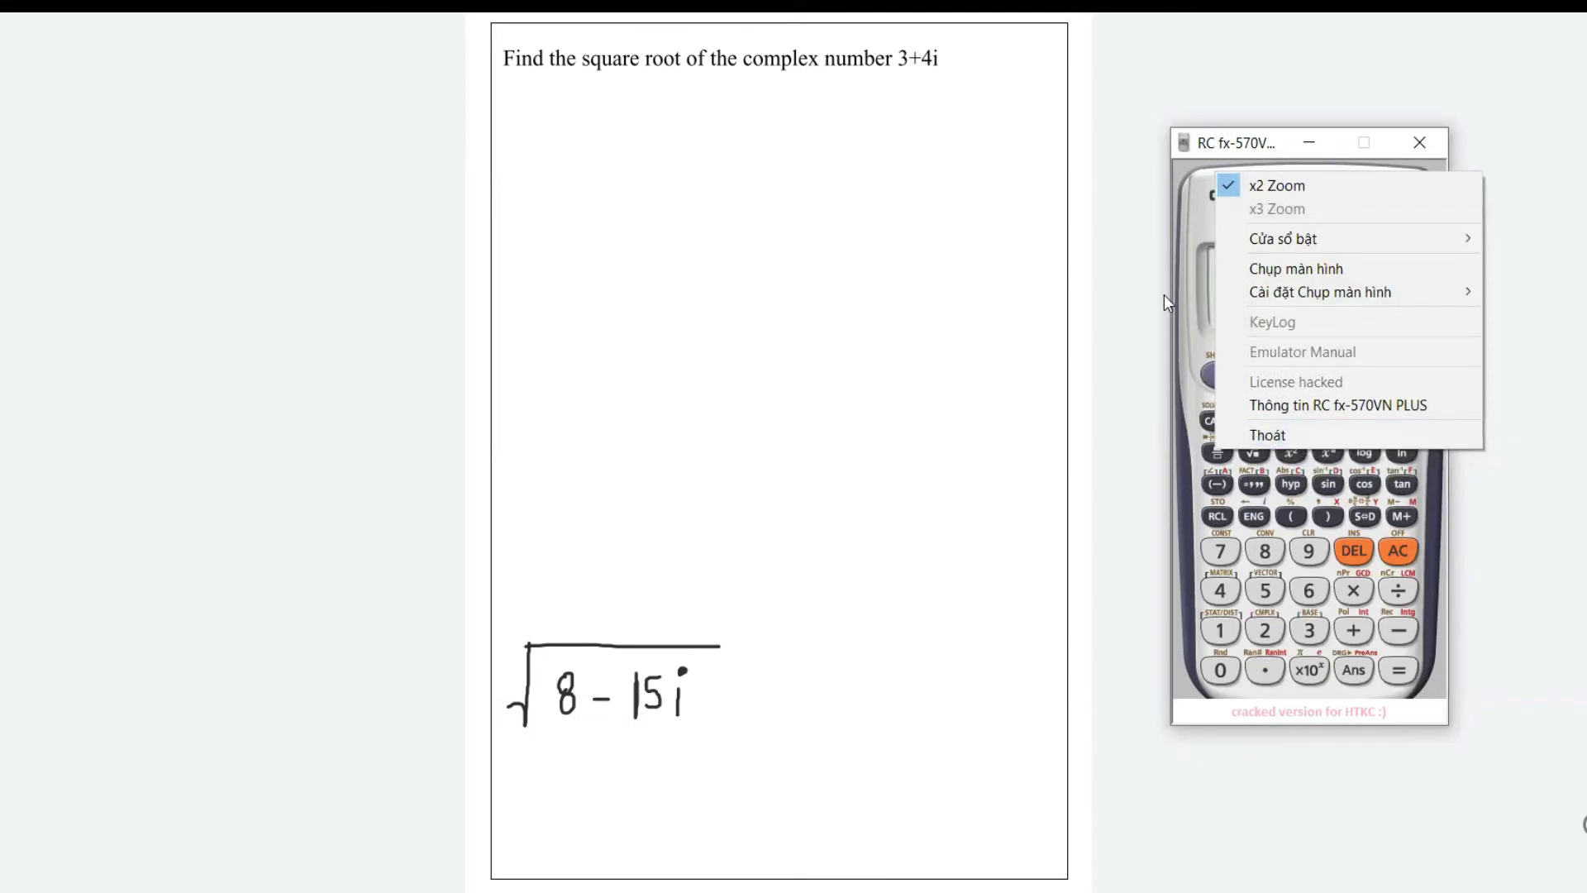
left_click(1212, 145)
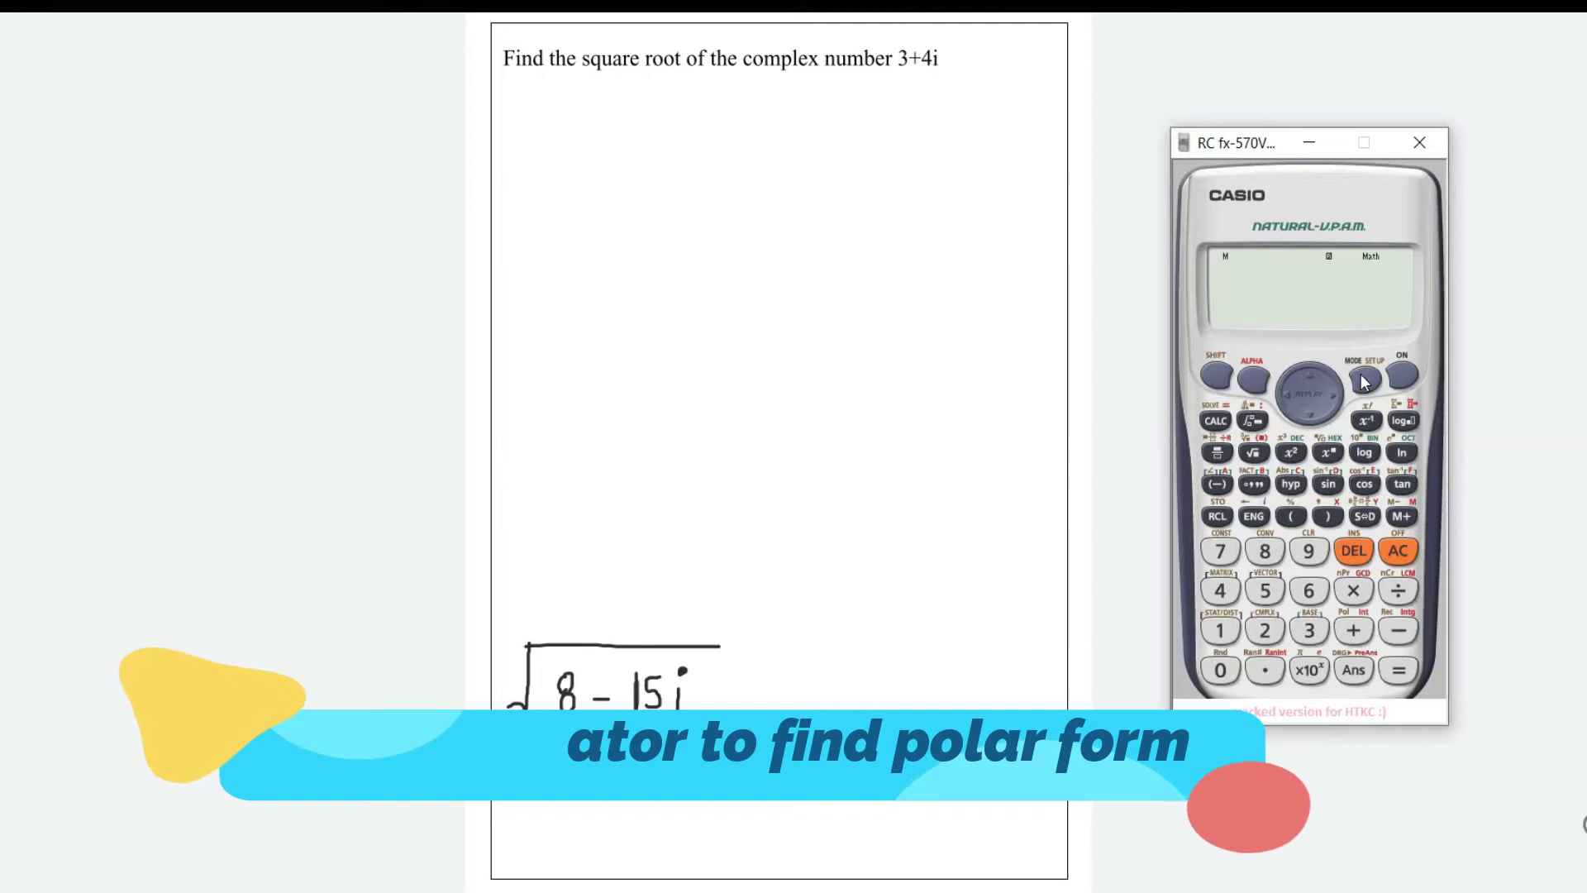
- Set the calculator to complex number mode (CMPLX) and evaluate 3+4i
left_click(1352, 348)
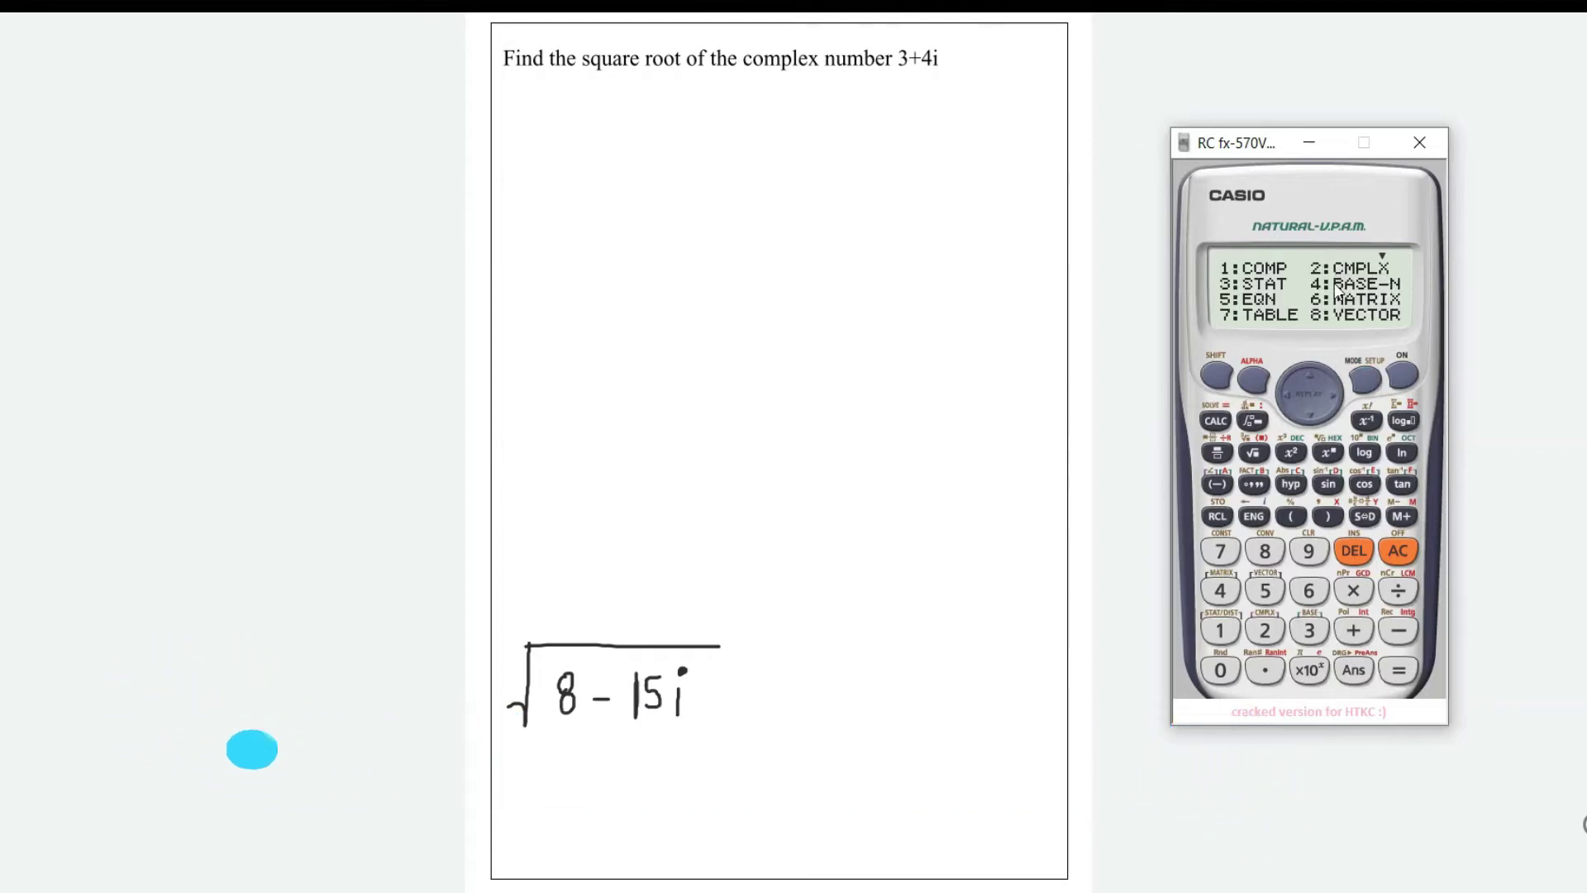
left_click(1269, 634)
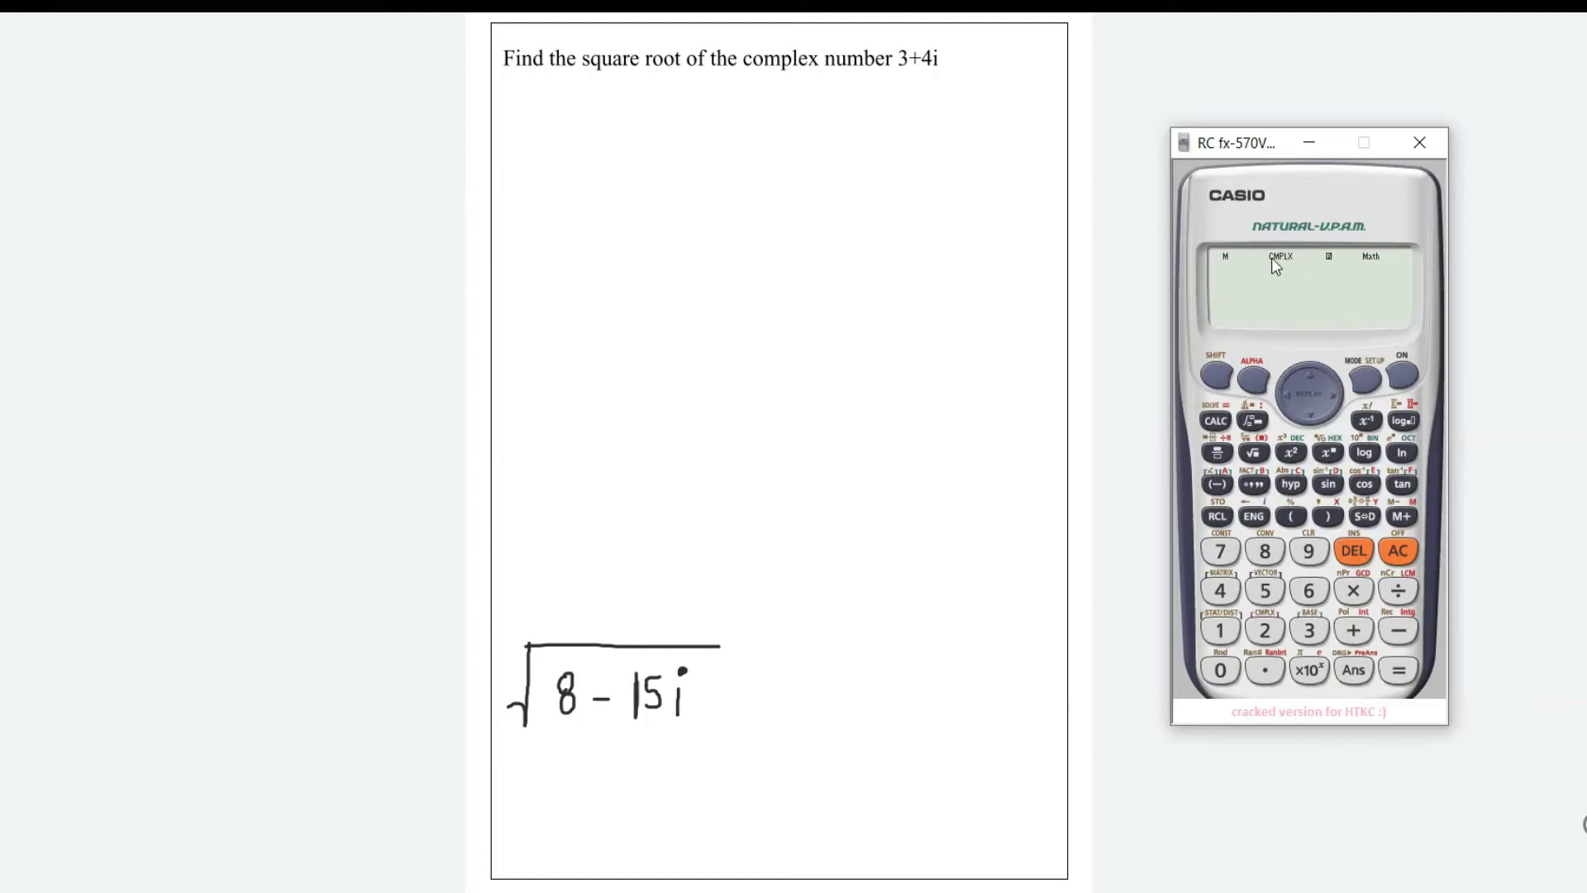
left_click(1310, 632)
left_click(1351, 633)
left_click(1253, 518)
left_click(1397, 671)
- Convert the last calculator answer to polar form r∠θ
left_click(1386, 547)
left_click(1358, 671)
left_click(1216, 382)
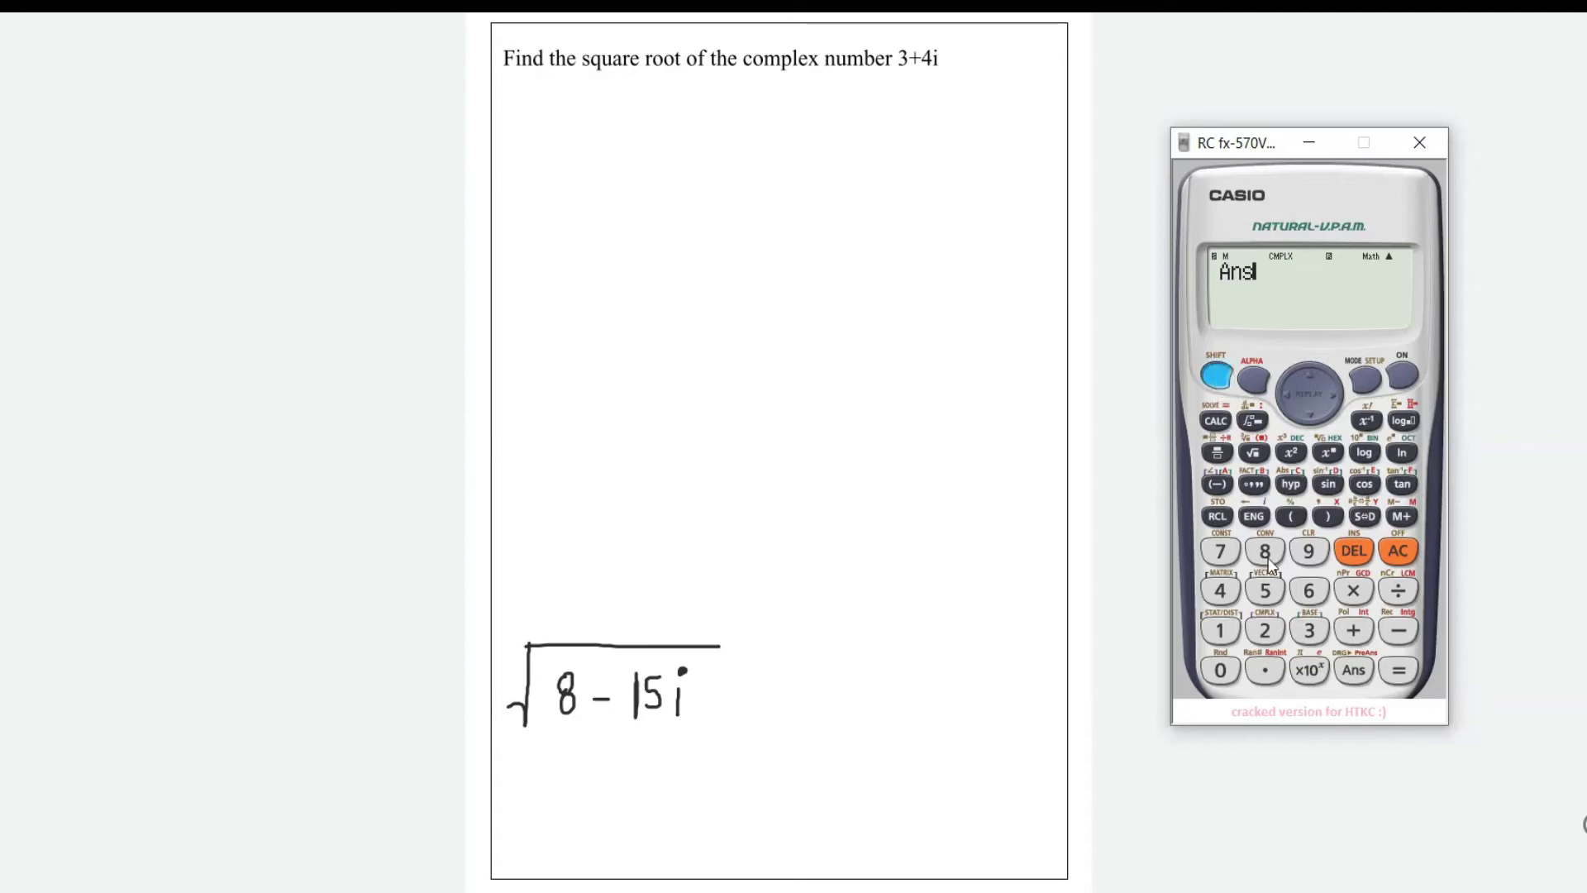
left_click(1266, 630)
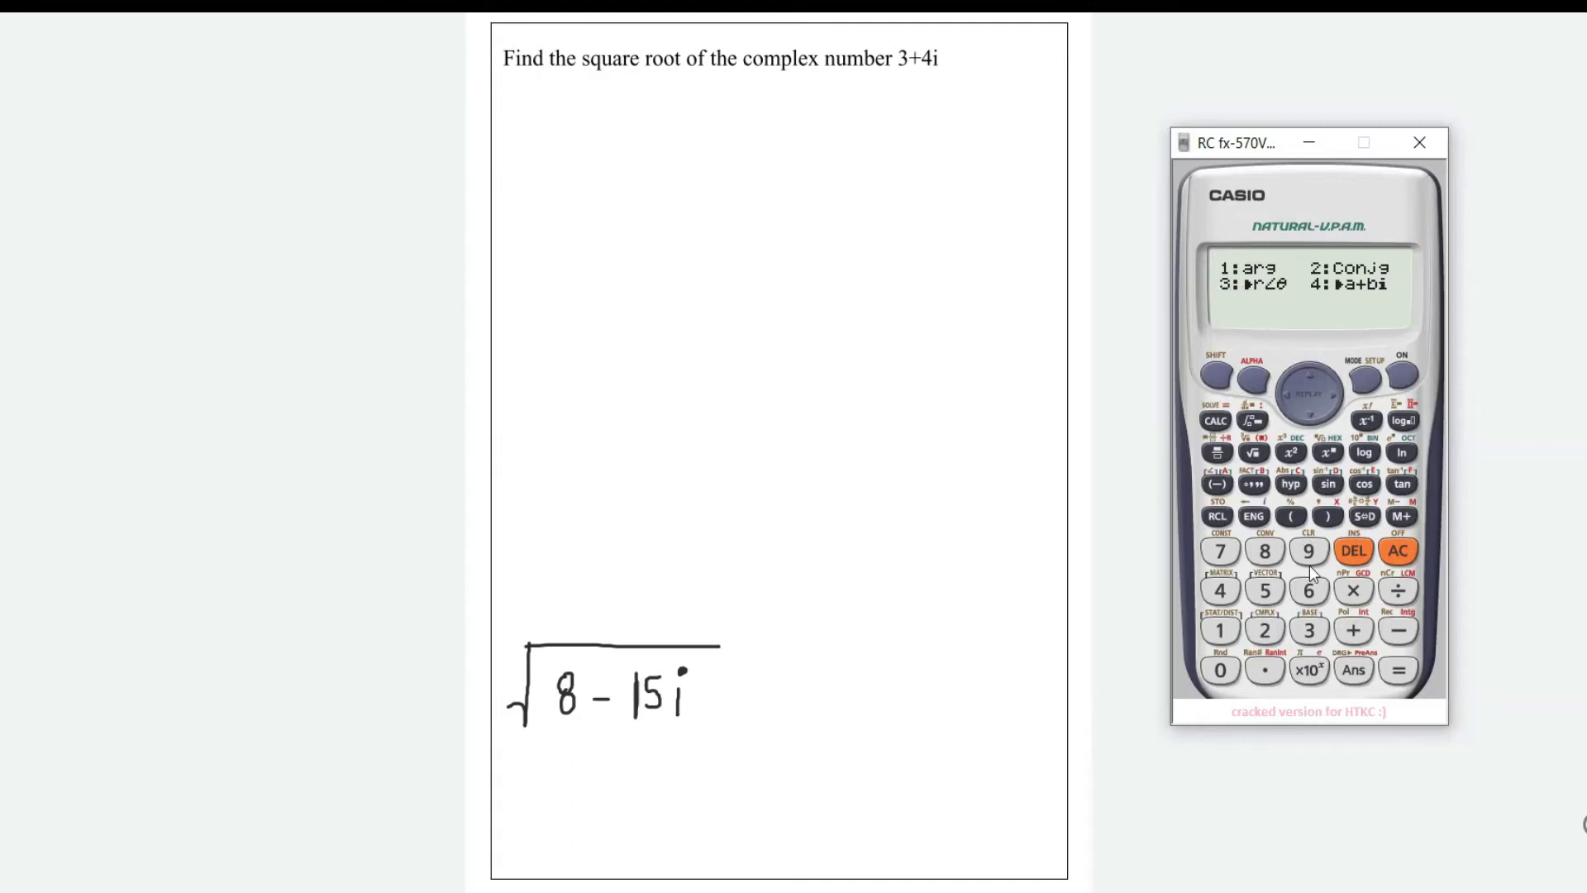
left_click(1311, 630)
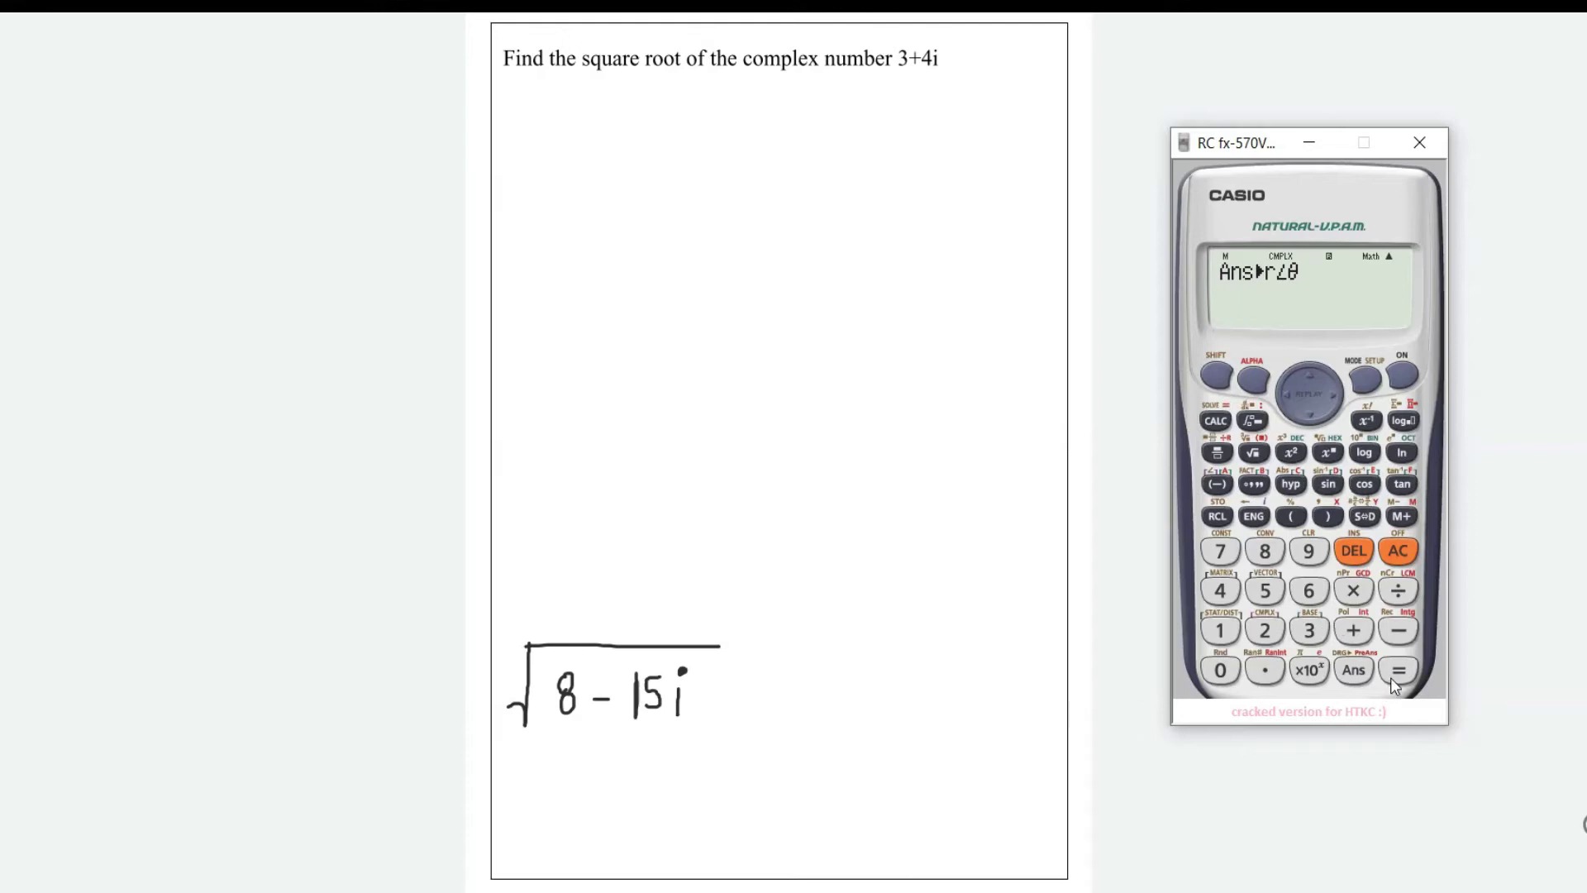
left_click(1395, 670)
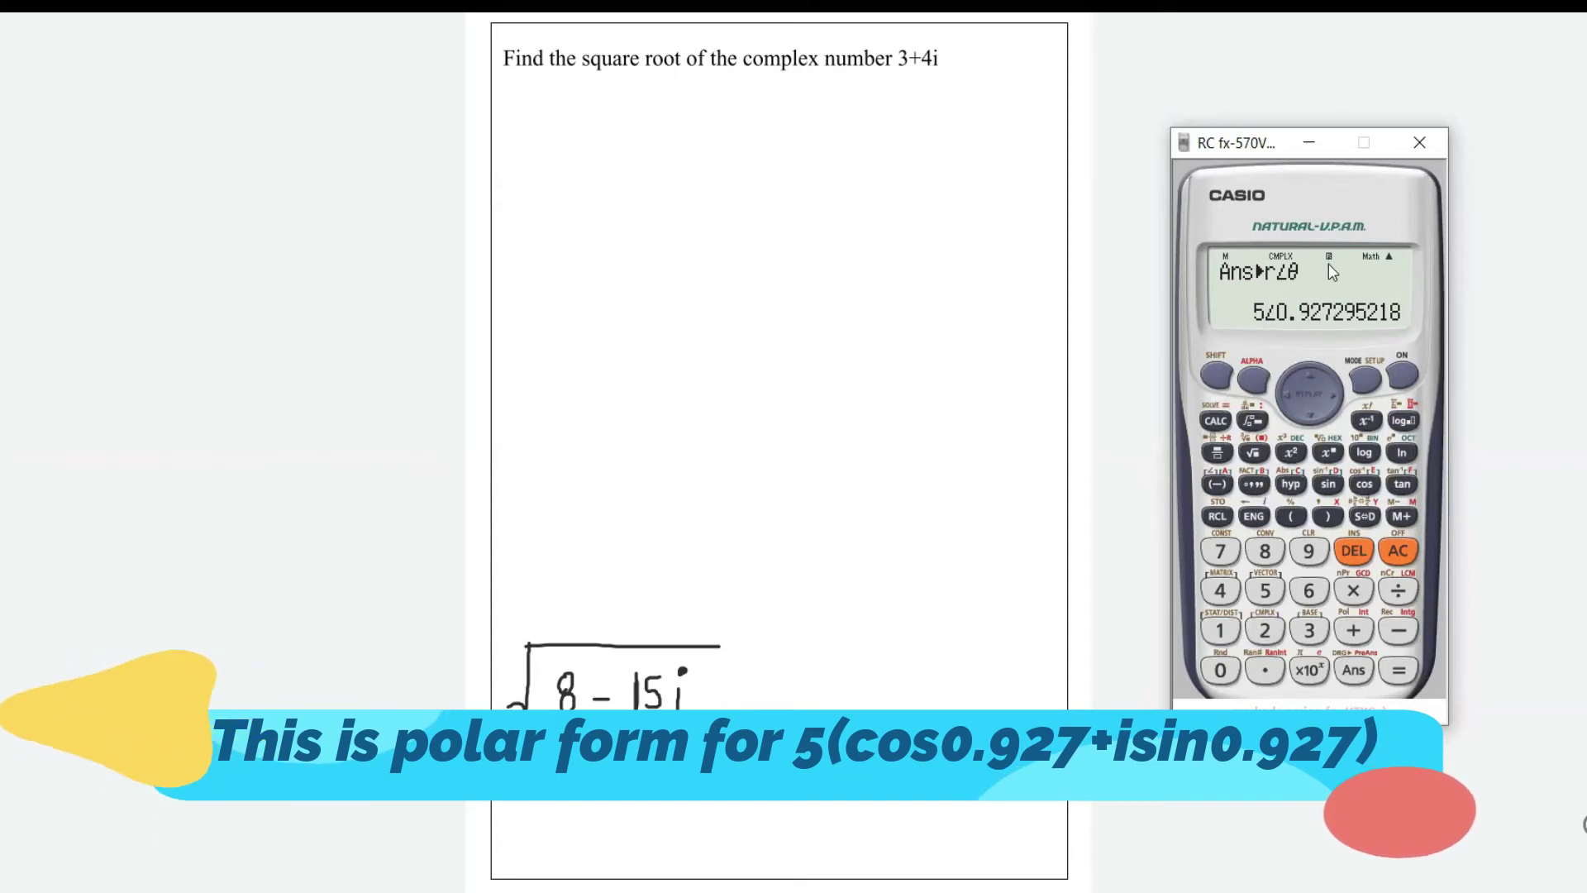
- In the notes document, add the text "=5(cos0.927295+isin0.92795)" below the question
left_click(1149, 22)
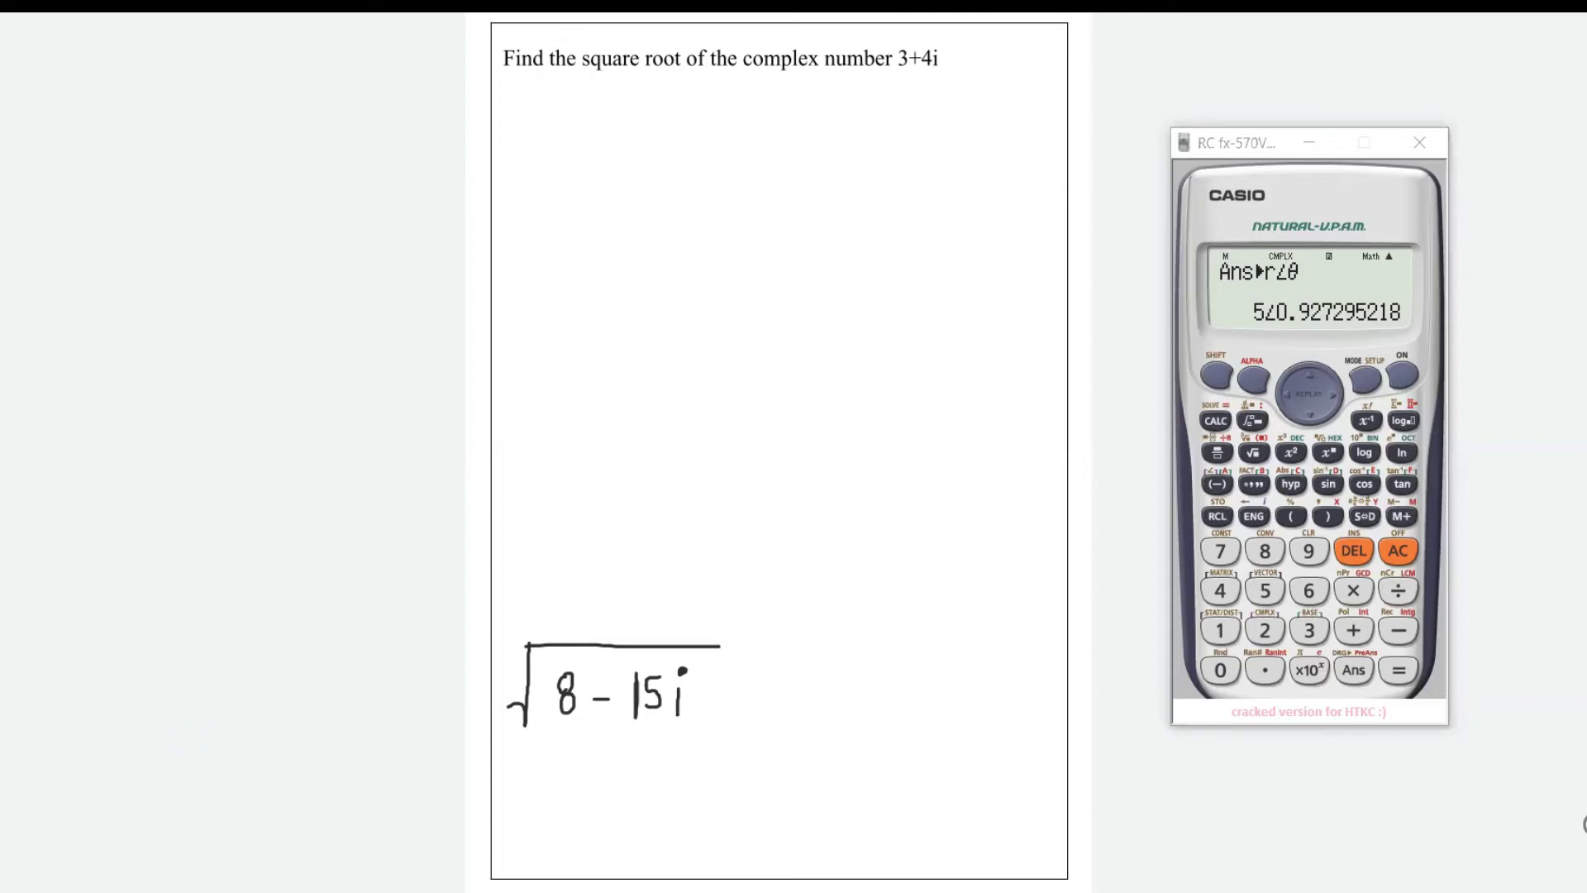
left_click(573, 129)
type("=5cos")
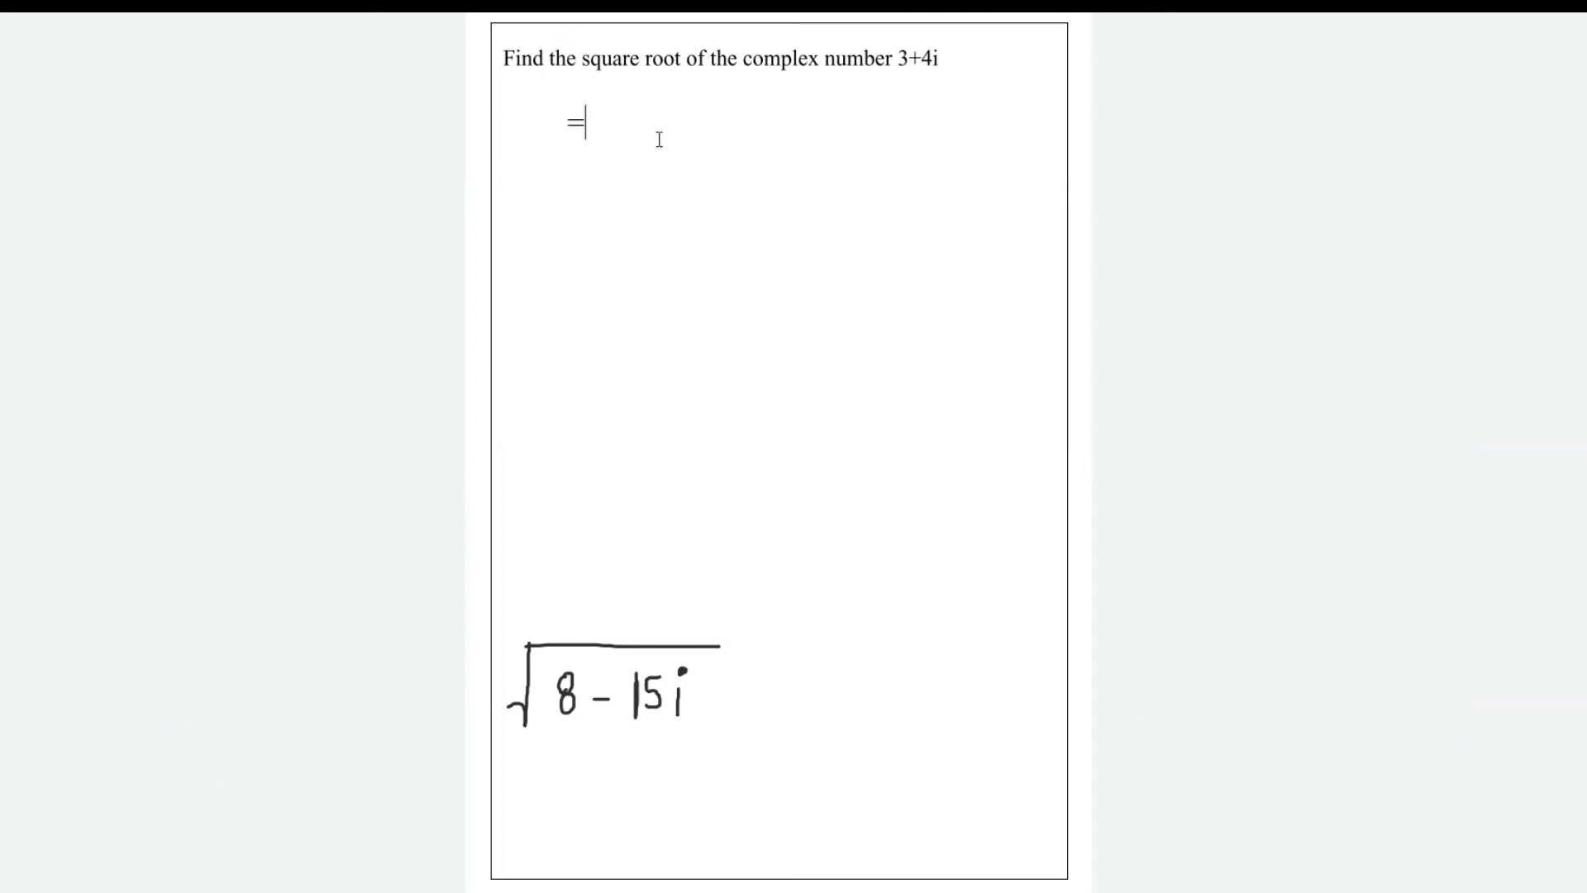
key("BackSpace")
key("BackSpace")
key("BackSpace")
type("(cos0.927")
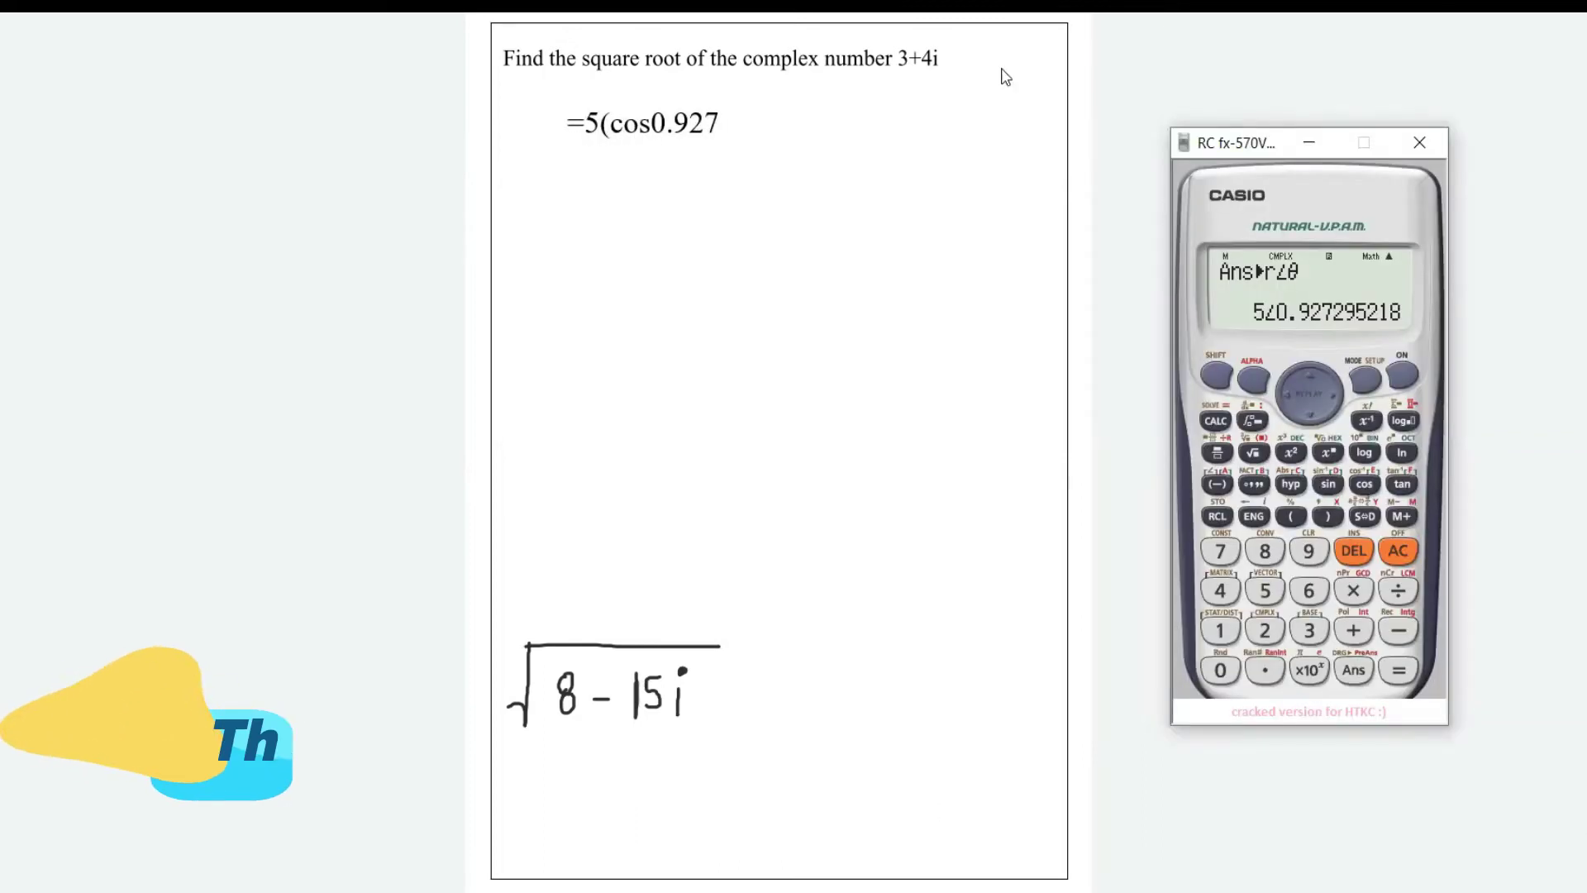
type("295")
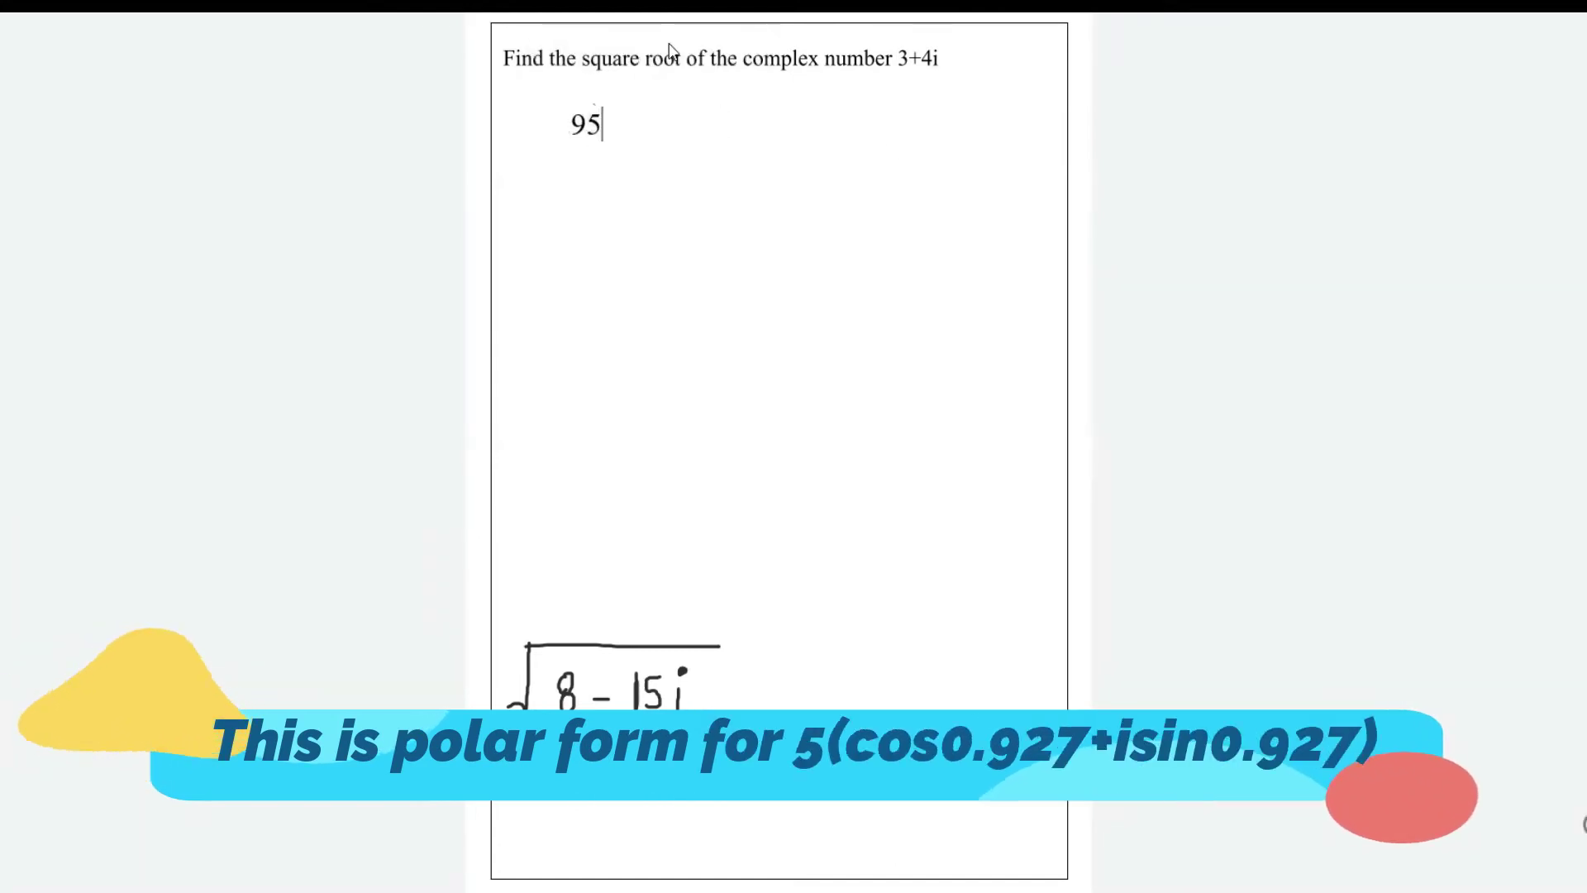
type("+isin0.92795)")
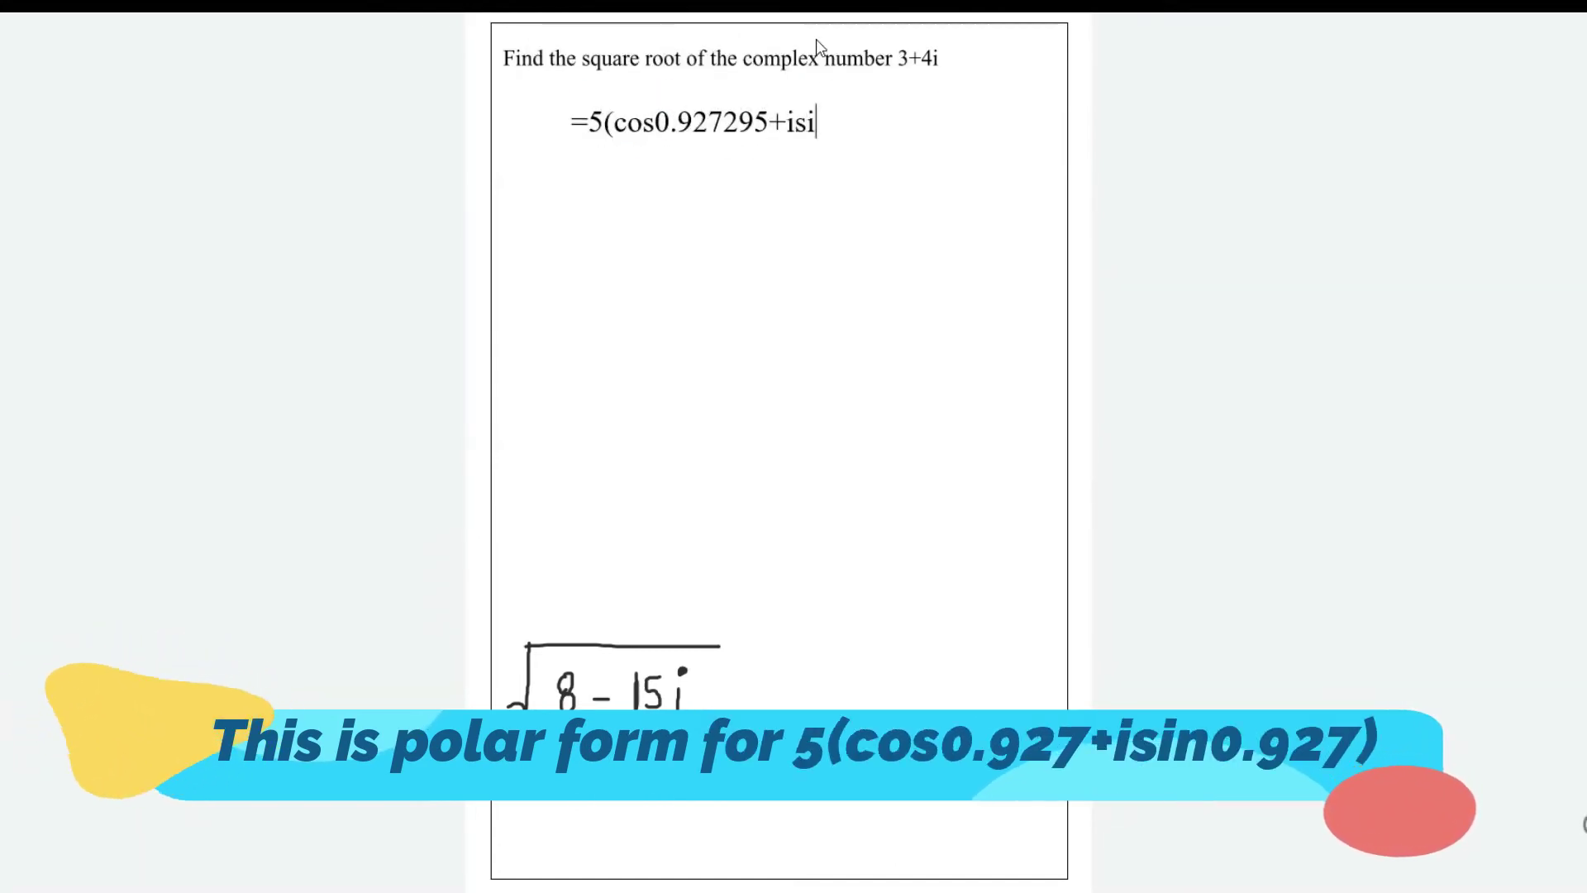
- Prefix the polar form text with 3+4i and position the complete equation within the page below the question
left_click(592, 122)
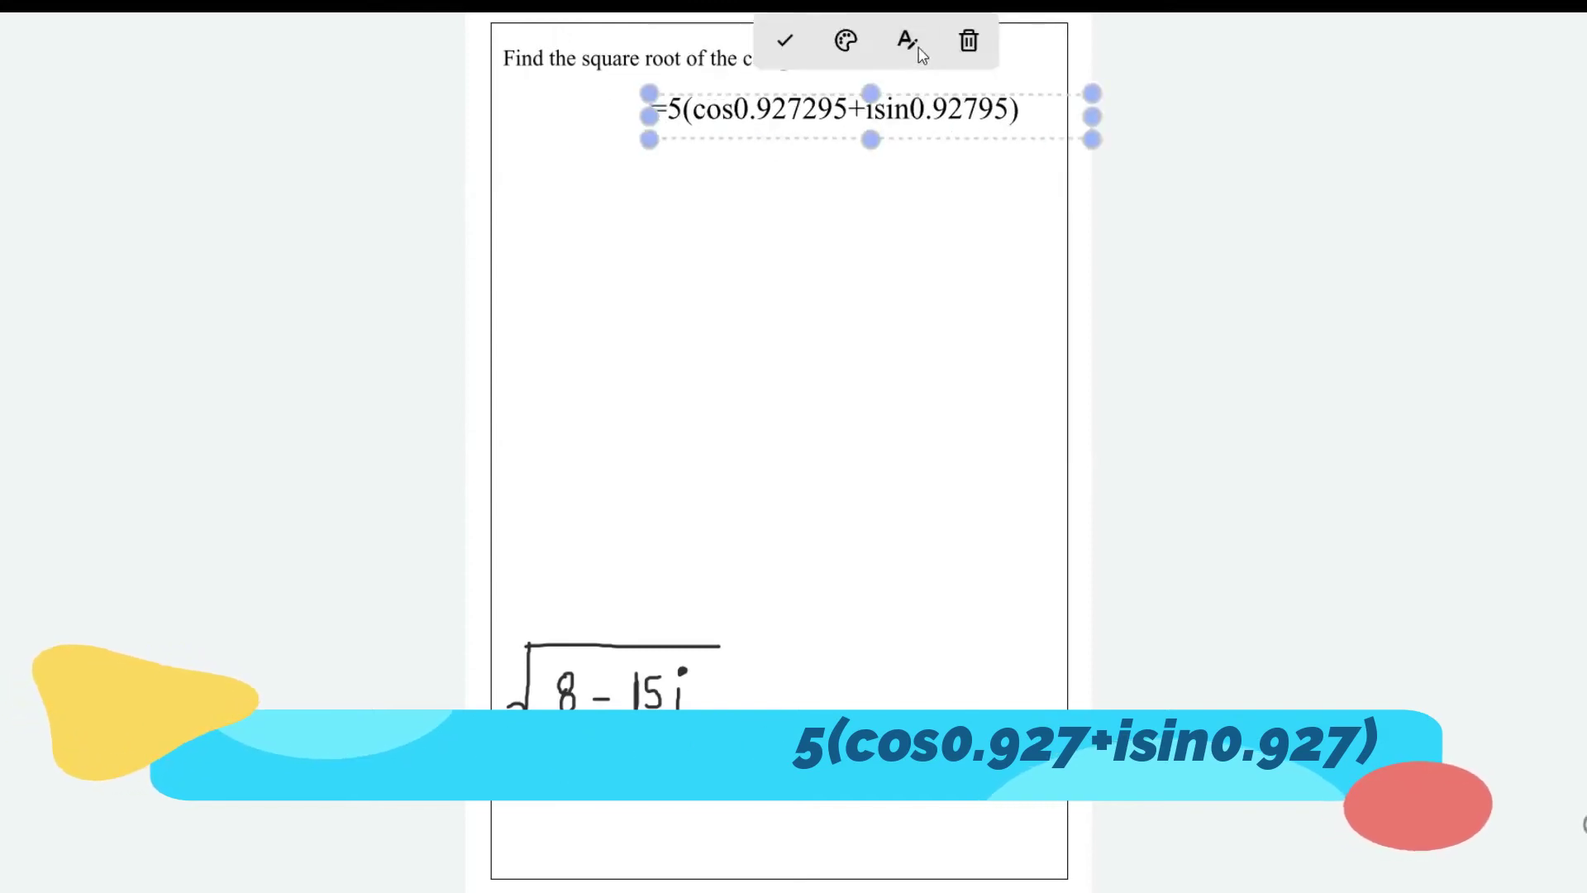
left_click(592, 122)
type("3+4i")
left_click_drag(724, 117, 643, 121)
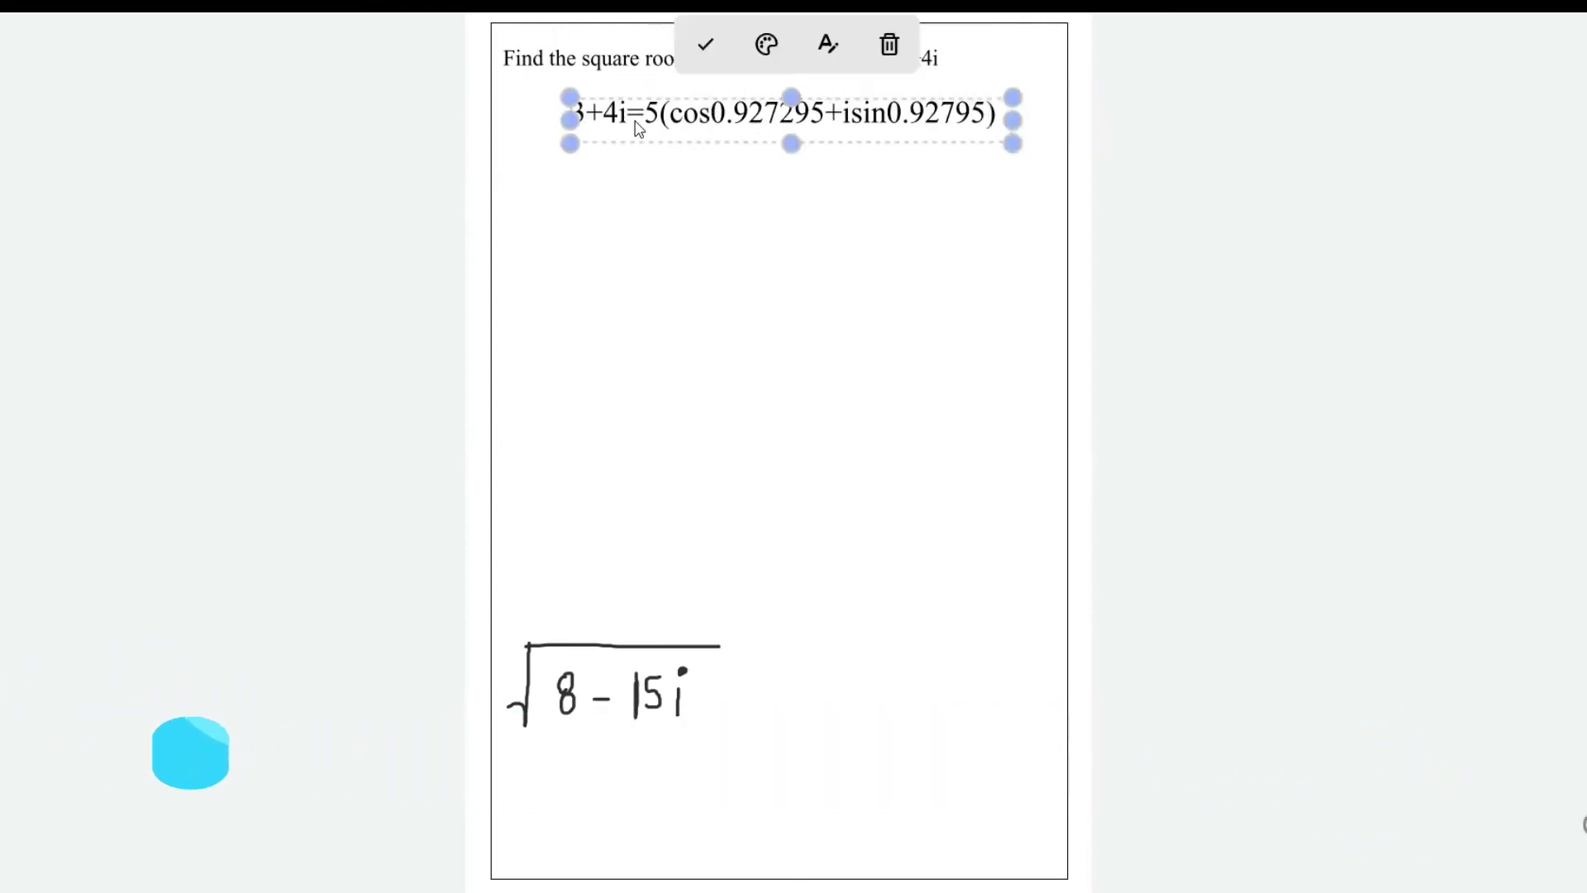
key("Escape")
- Switch to the calculator and evaluate √5
key("alt+Tab")
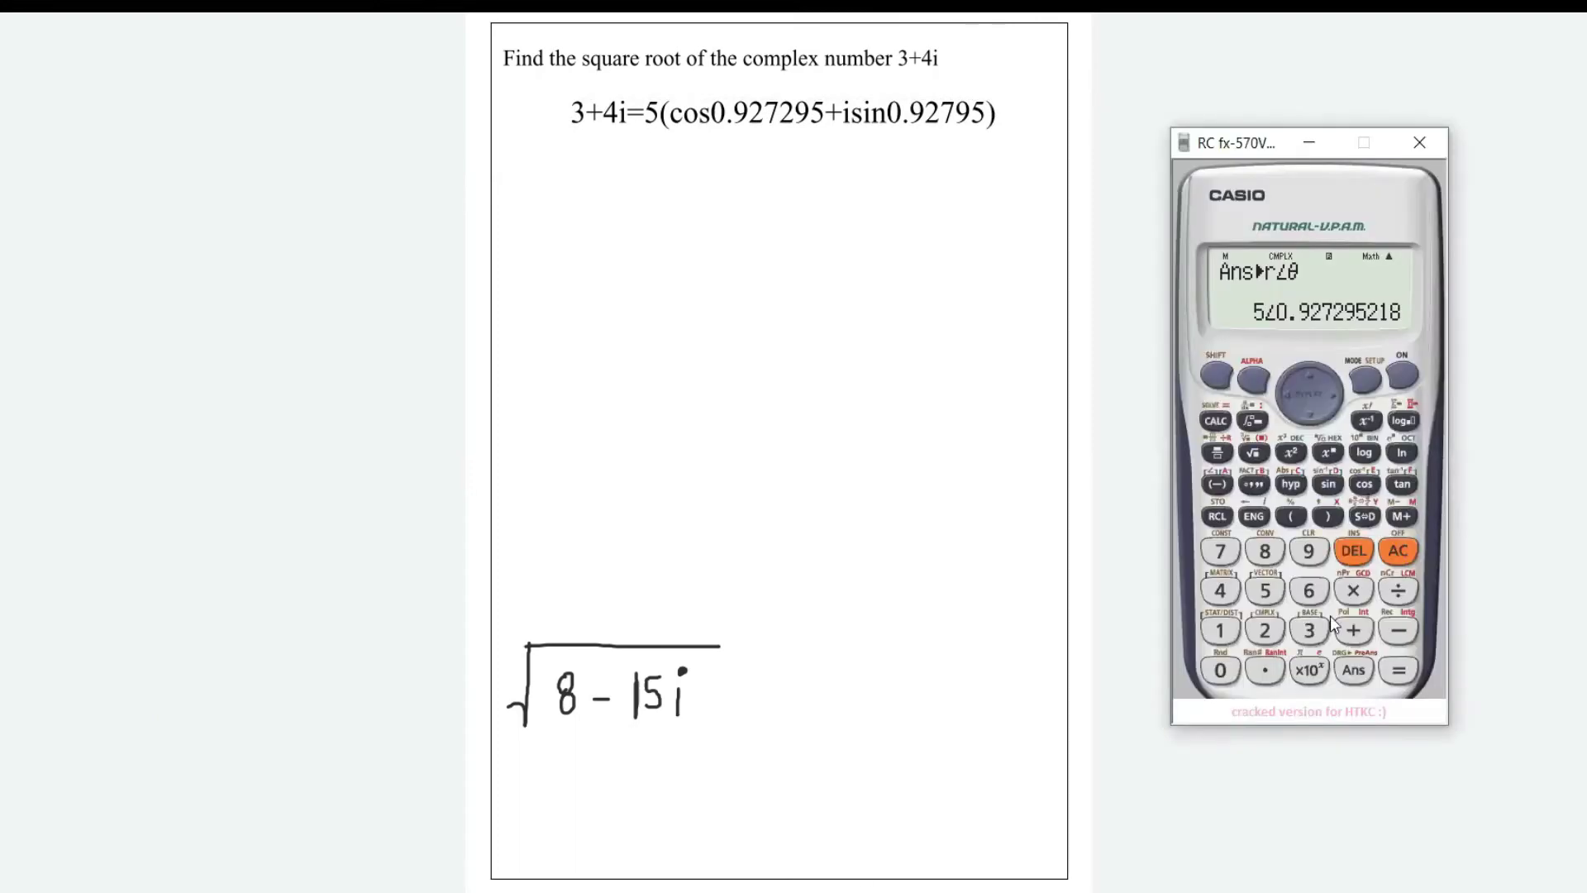
left_click(1253, 452)
left_click(1397, 667)
- Handwrite √(3+4i) = √5 with an opening bracket below the equation, and add the text "cos" after the bracket
left_click(558, 28)
mouse_move(550, 173)
left_mouse_down()
mouse_move(604, 173)
mouse_move(550, 210)
mouse_move(636, 225)
mouse_move(713, 232)
mouse_move(807, 205)
mouse_move(746, 250)
mouse_move(745, 222)
mouse_move(776, 236)
mouse_move(765, 247)
left_mouse_up()
left_click(644, 205)
left_click_drag(767, 223, 829, 279)
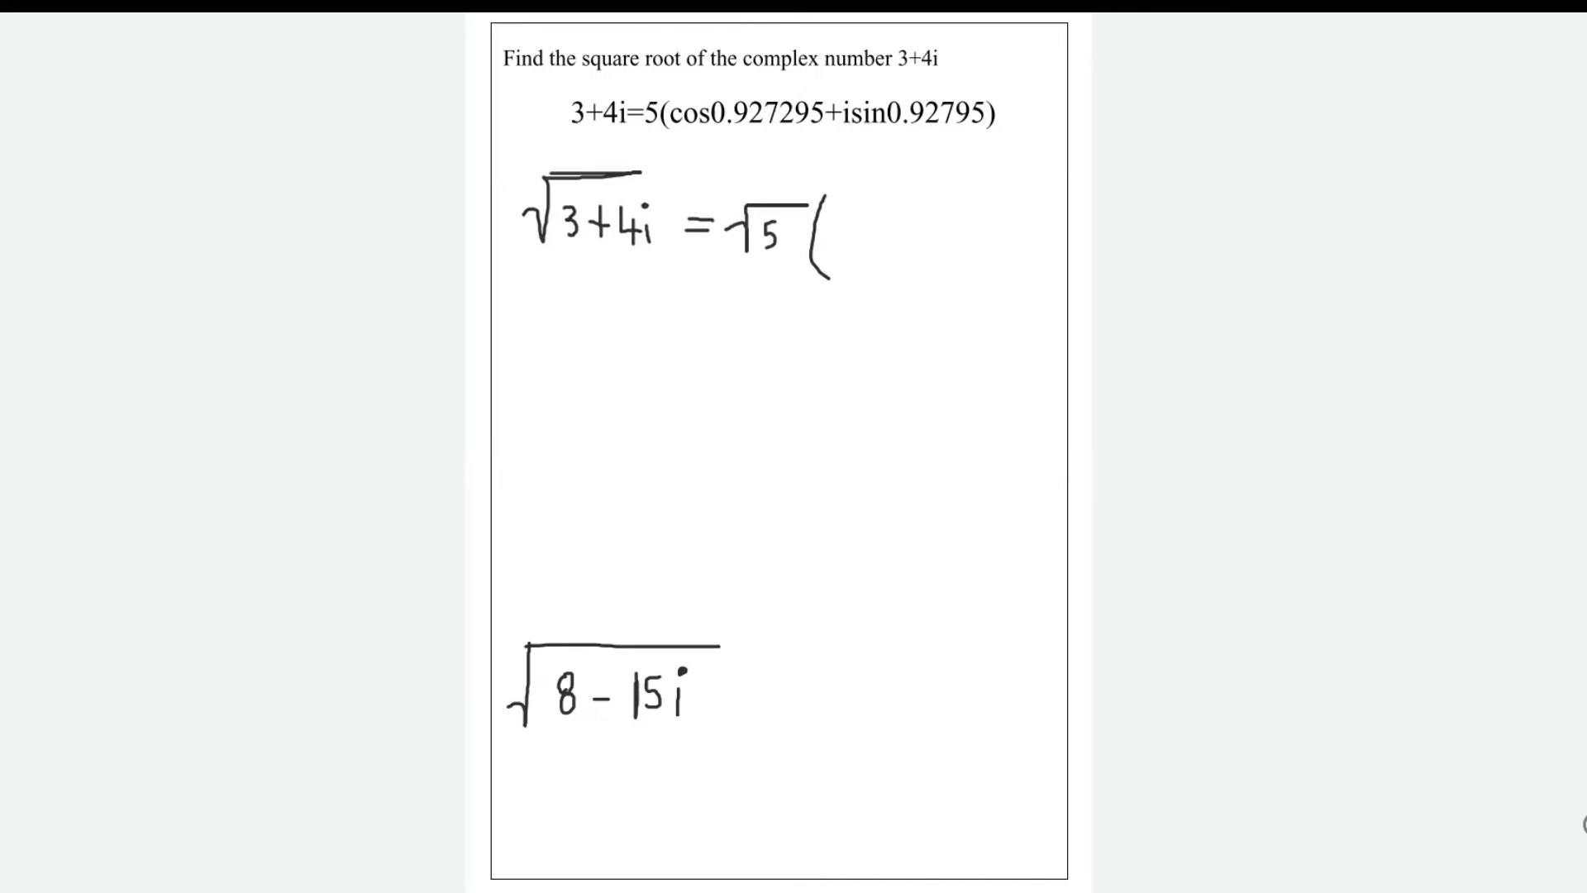
left_click(830, 244)
type("cos")
- Switch to the calculator, clear the entry and divide the angle 0.92795 by 2
key("alt+Tab")
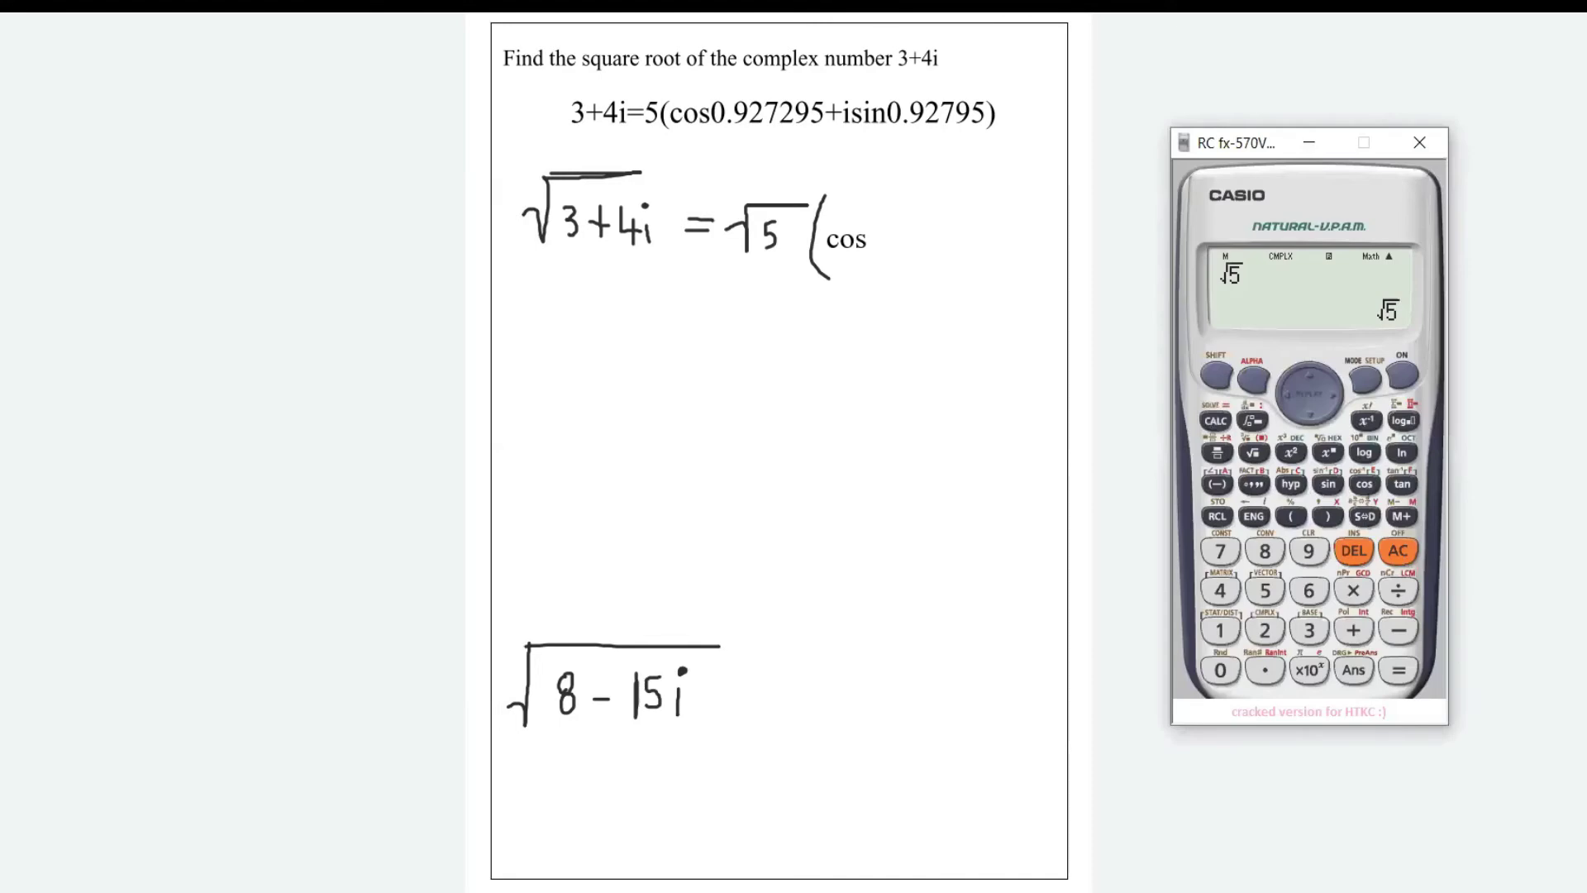
key("alt+Tab")
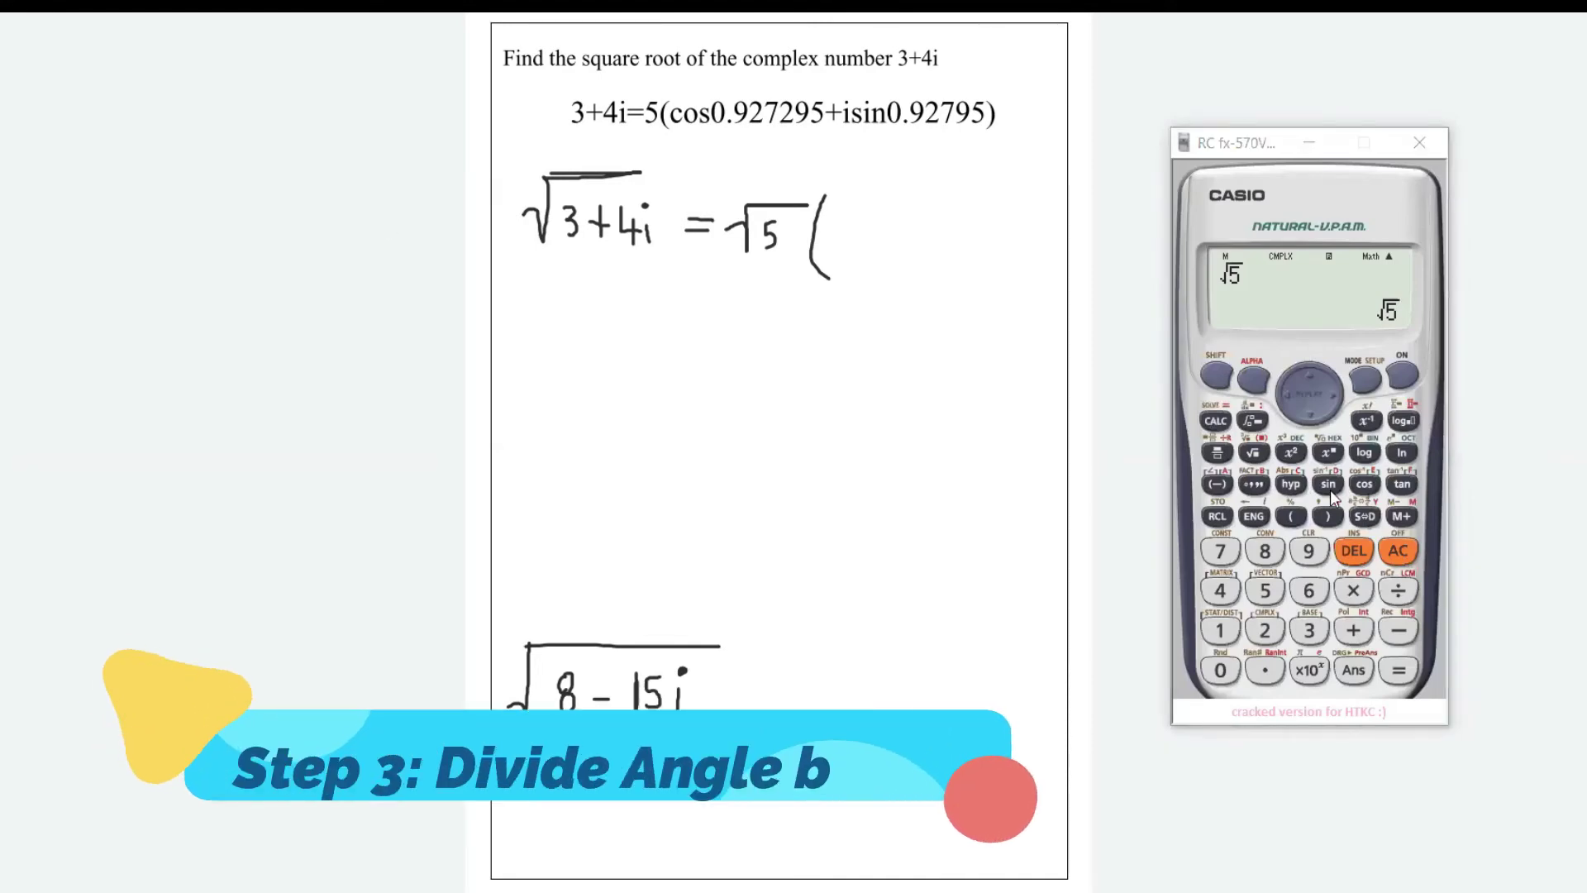
left_click(1403, 549)
left_click(1230, 671)
left_click(1264, 671)
left_click(1309, 551)
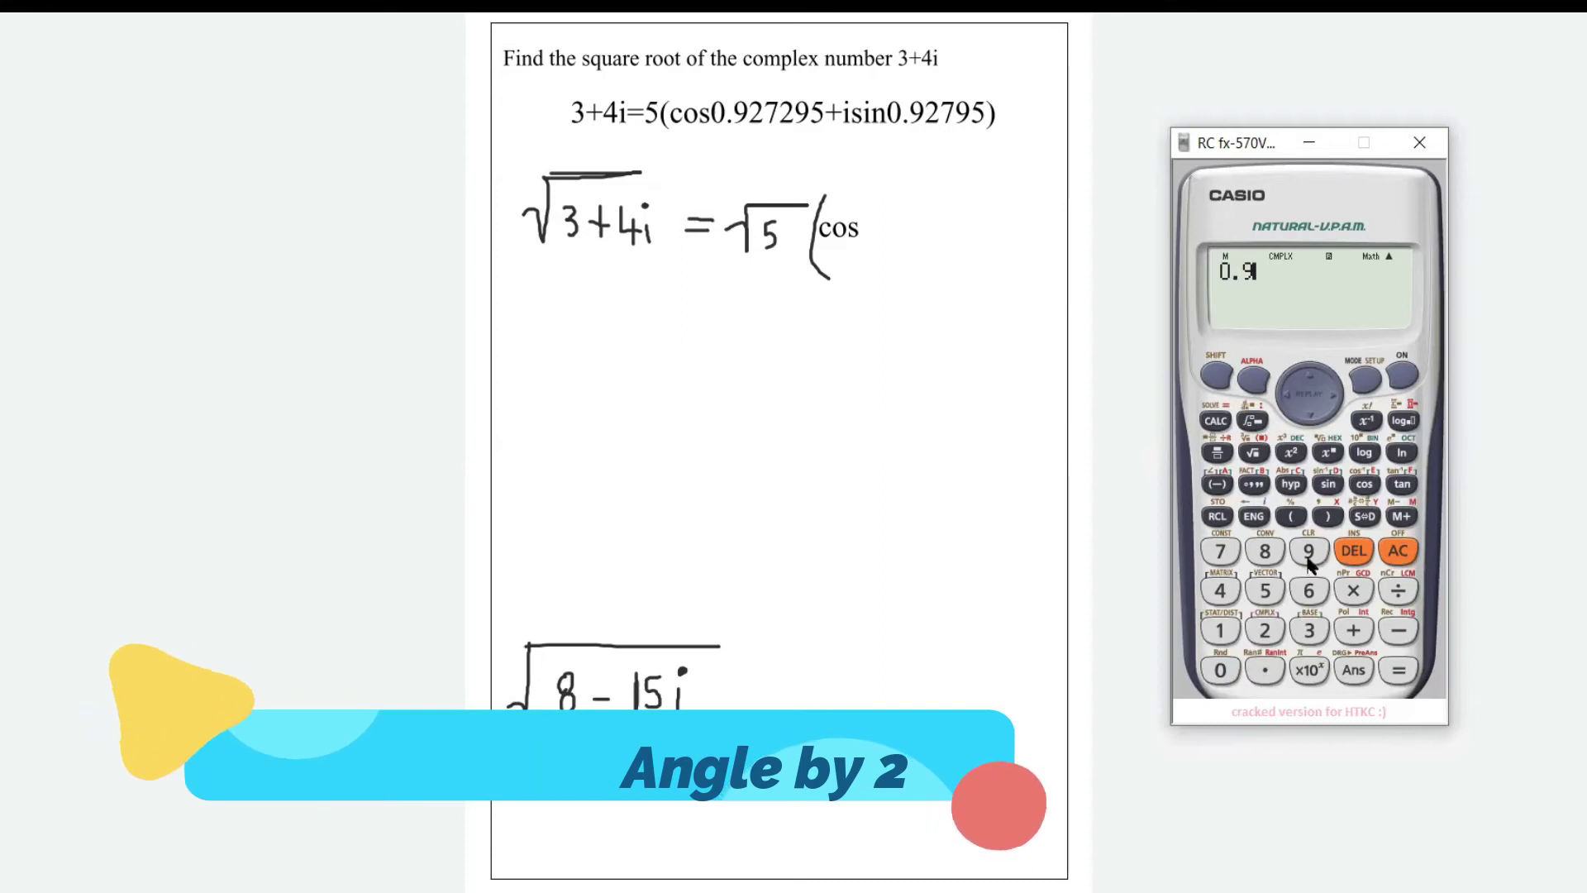
left_click(1265, 631)
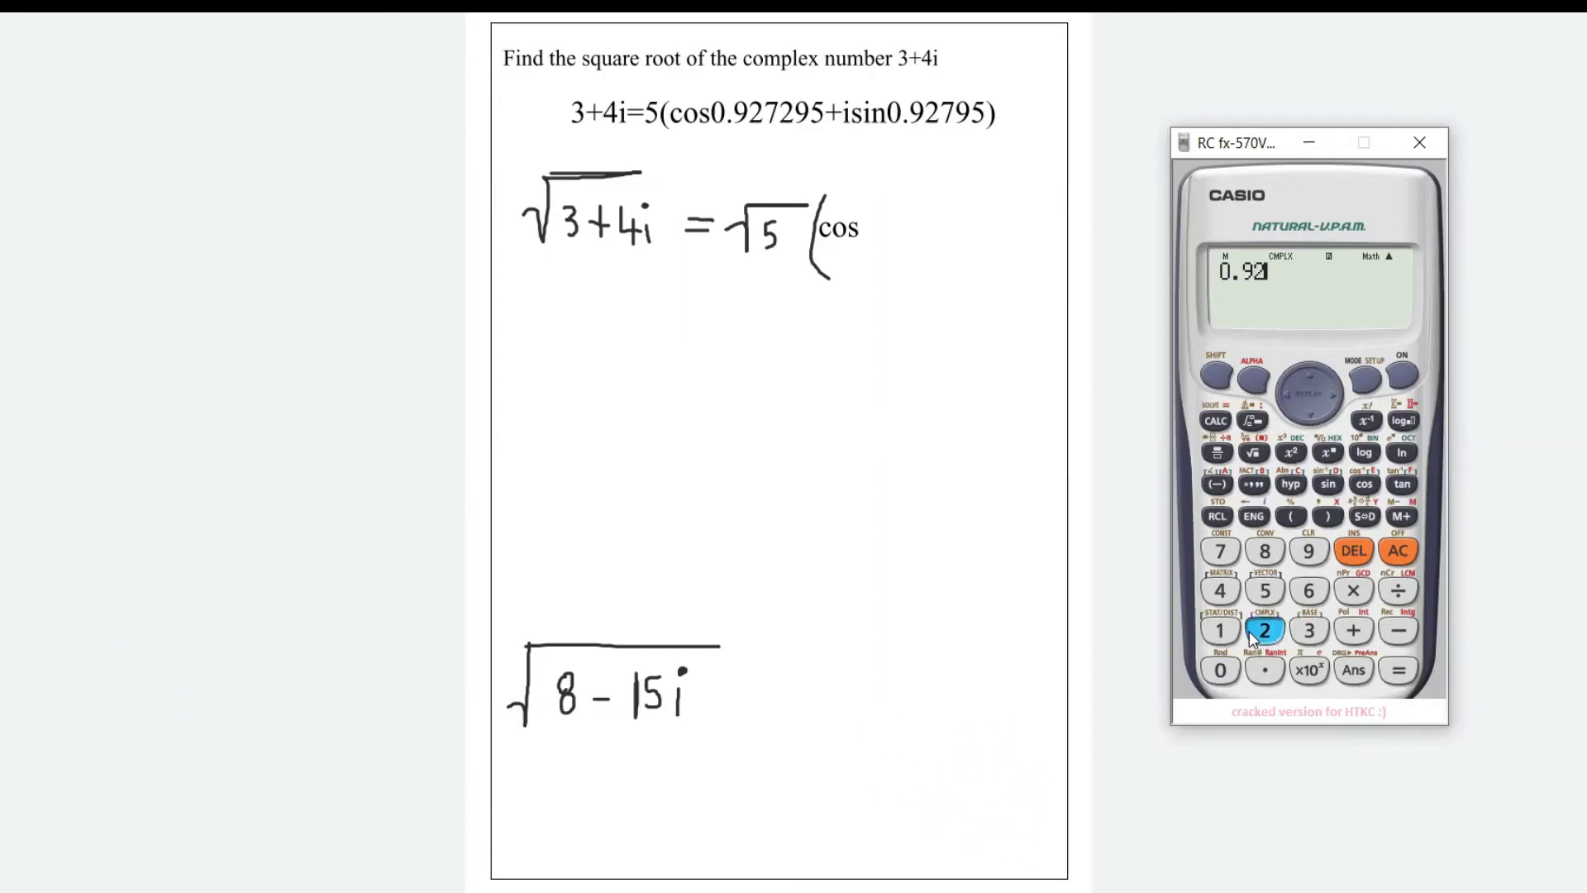
left_click(1219, 550)
left_click(1304, 559)
left_click(1275, 592)
left_click(1394, 592)
left_click(1270, 643)
left_click(1399, 672)
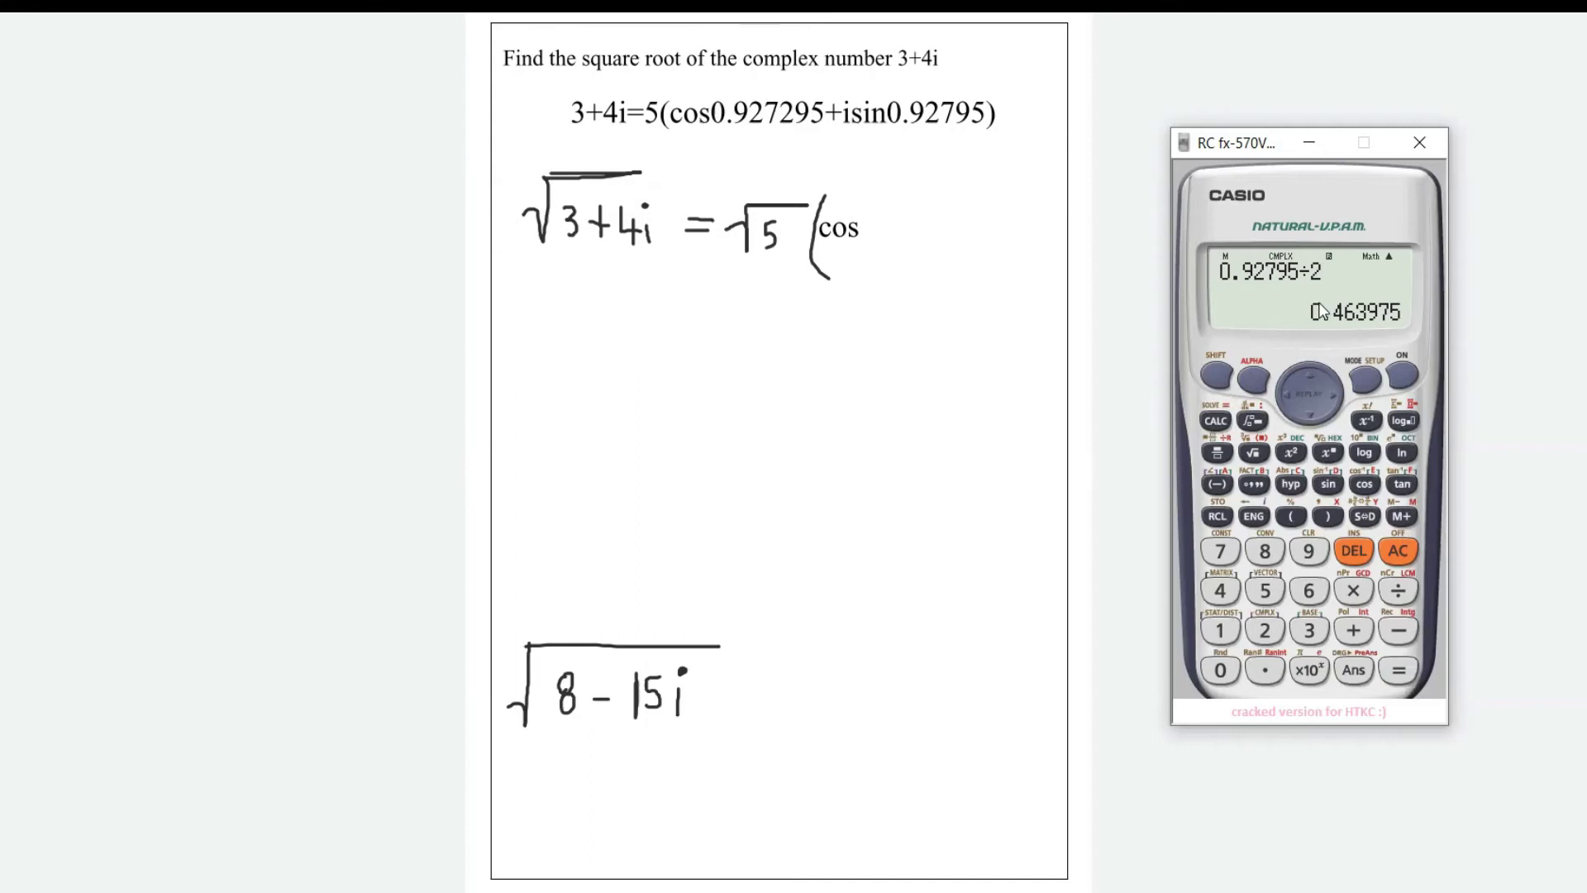
- Change the text after the opening bracket to "cos0.4673" and widen its text box towards the page edge
left_click(850, 231)
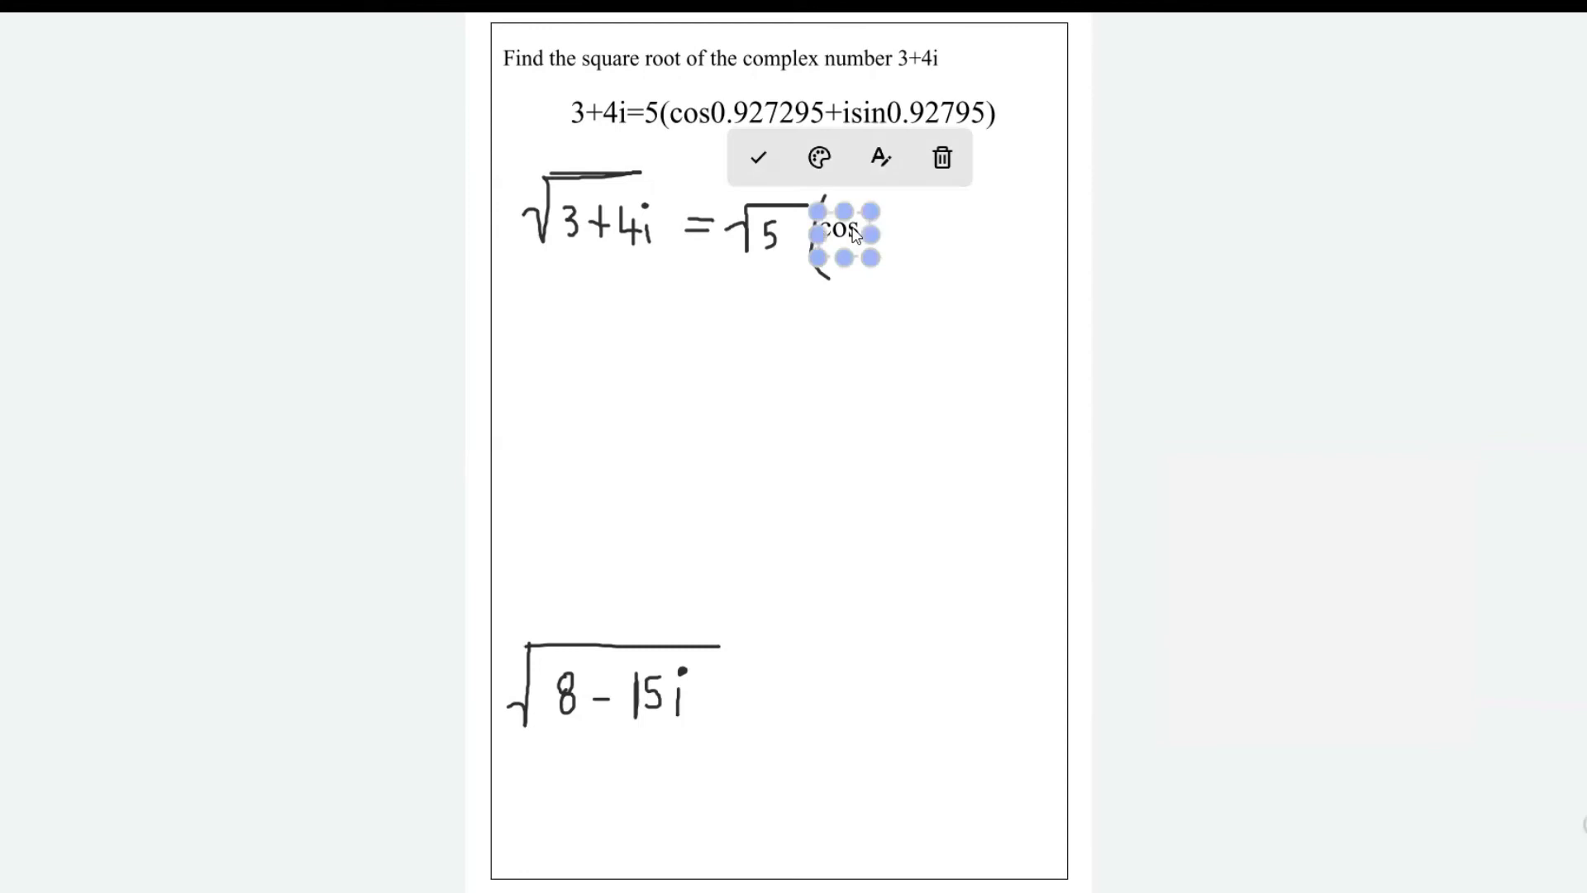
left_click(879, 175)
key("ctrl+a")
type(".46")
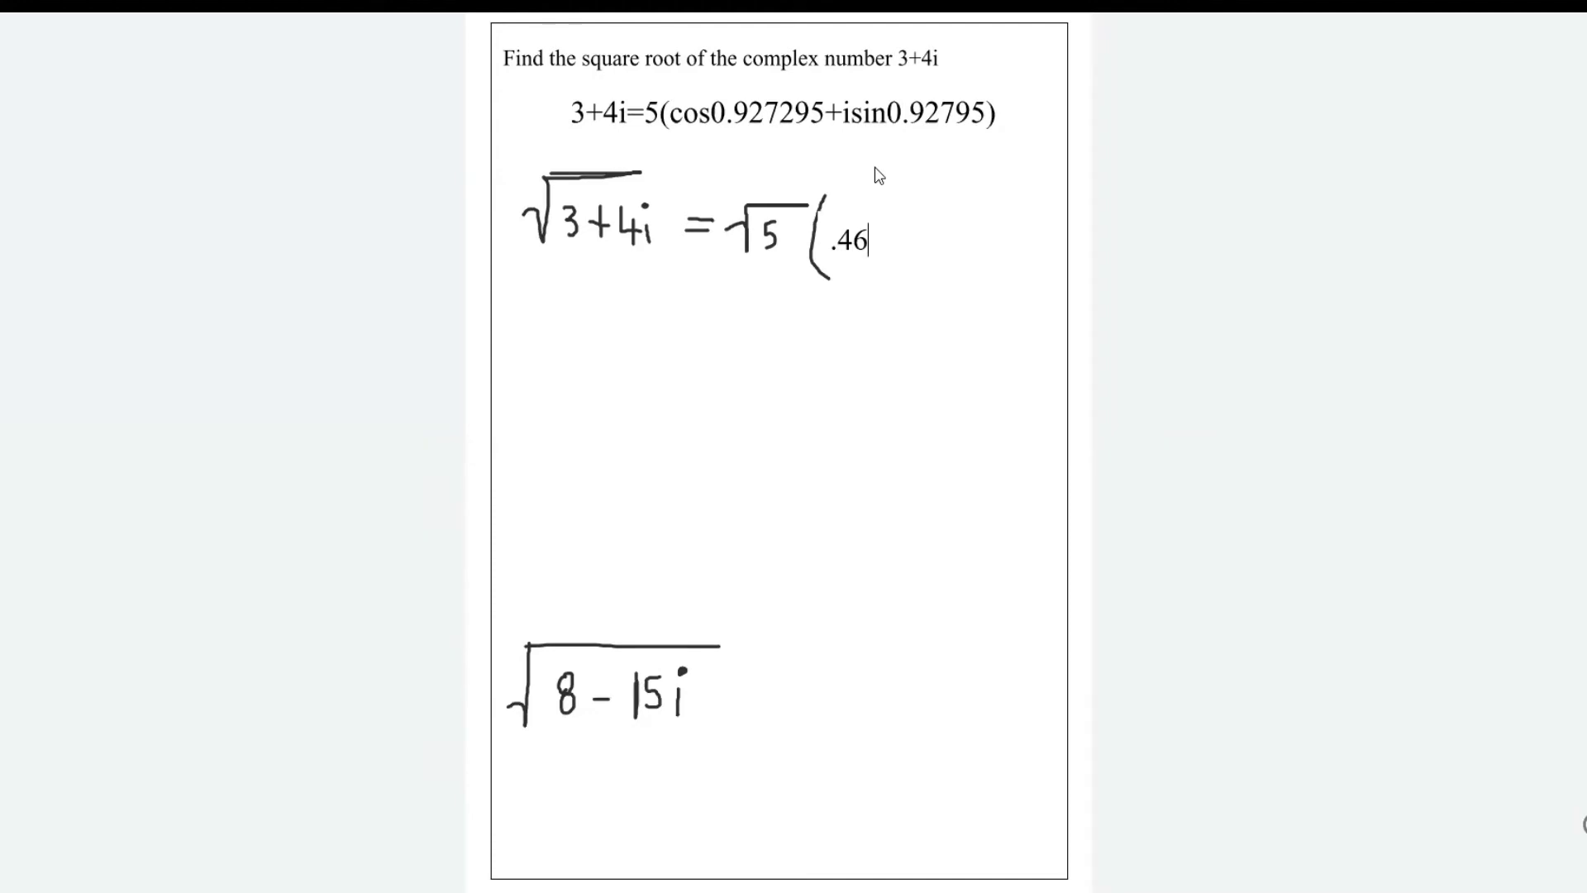
key("ctrl+a")
type("3")
left_click(911, 396)
left_click(809, 239)
left_click_drag(866, 236, 1093, 236)
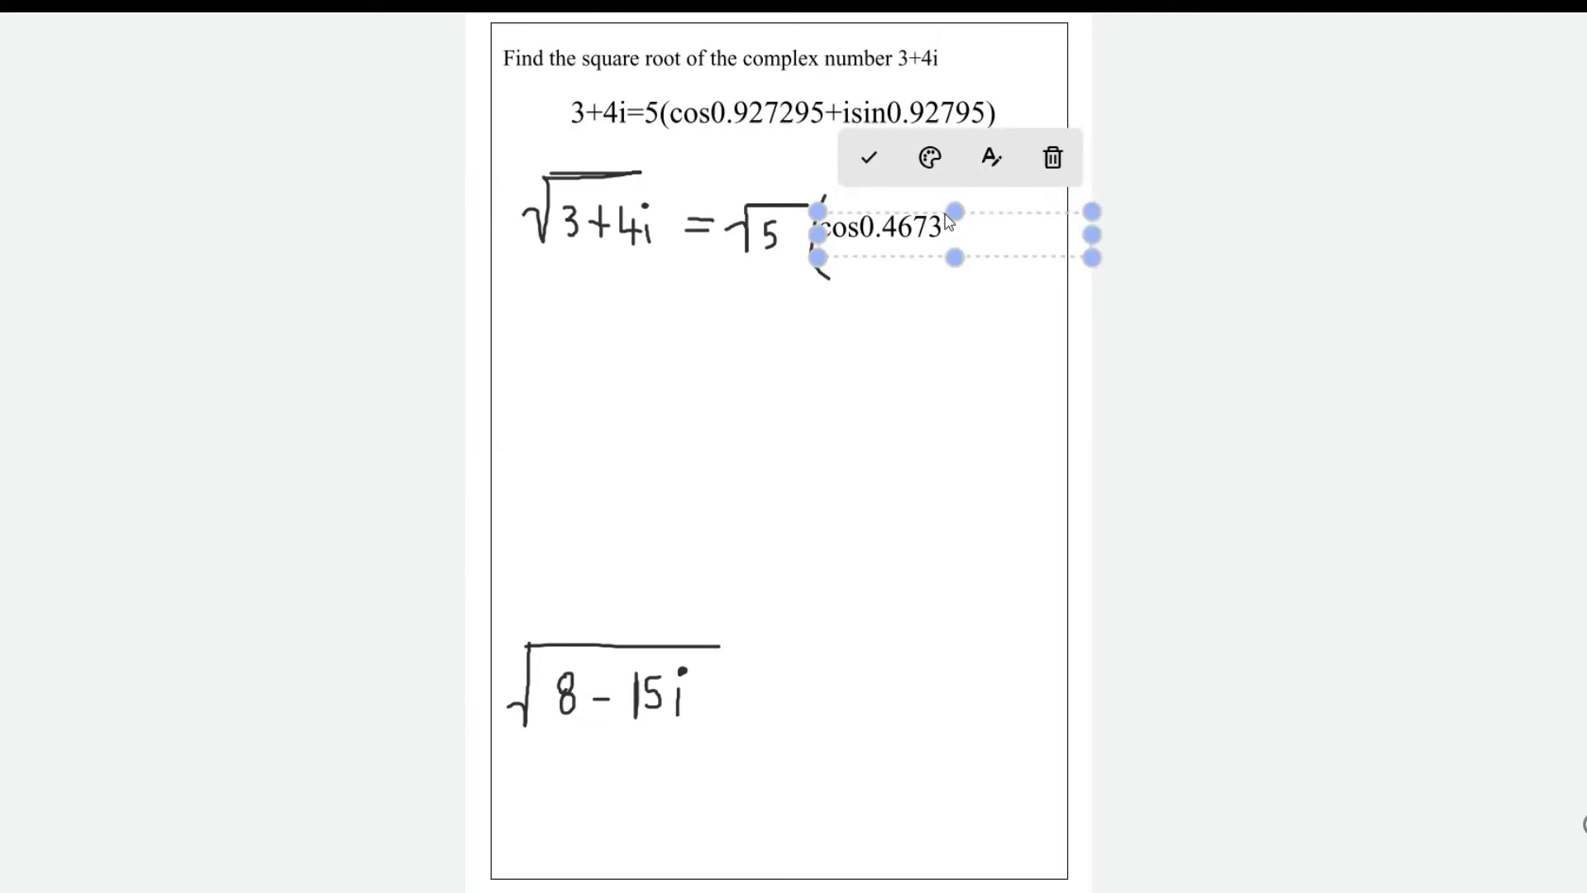
- Complete the bracketed text as "cos0.4674+isin0.4674" and draw a closing bracket after it
left_click(987, 165)
key("BackSpace")
type("5")
key("BackSpace")
type("4+isin0.4674")
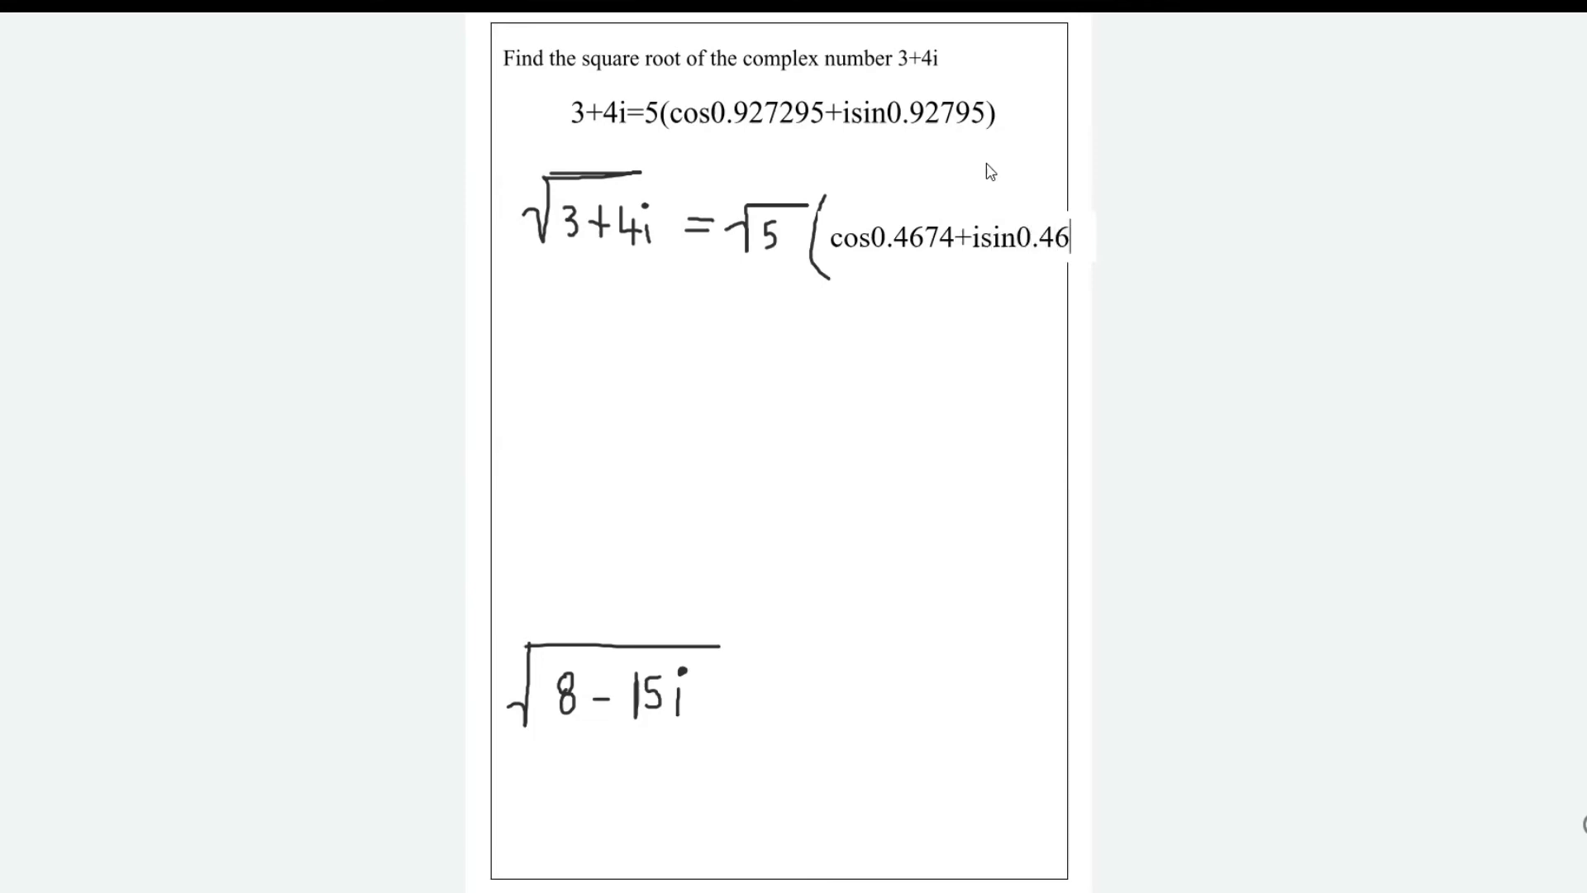
left_click(916, 340)
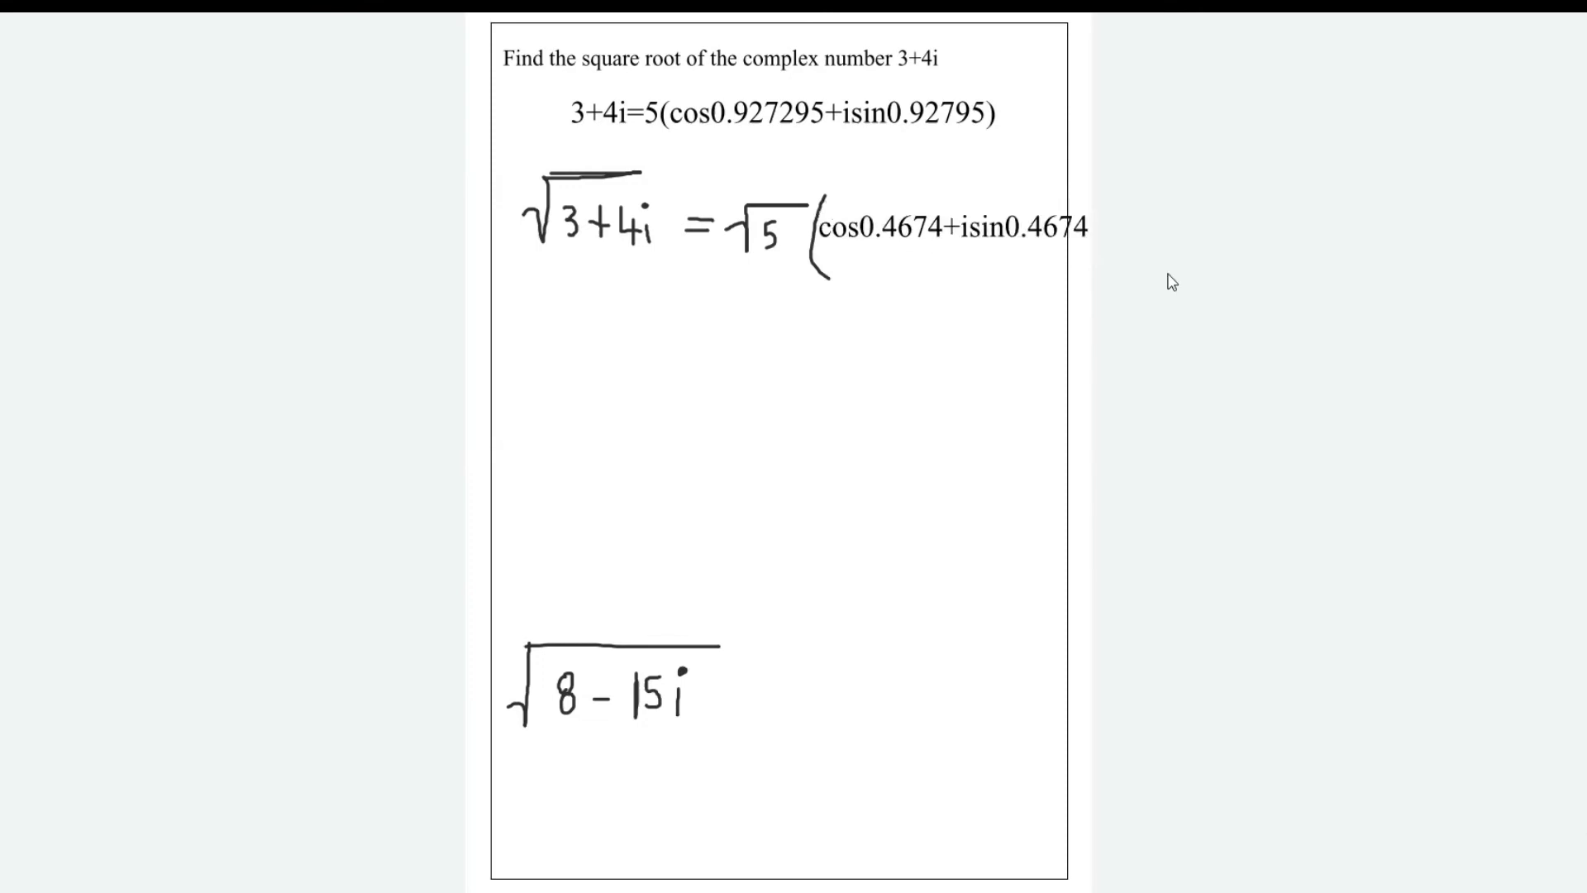
left_click_drag(1084, 189, 1080, 302)
- Switch to the calculator, clear the previous calculation and enter the start of the polar expression, √5(cos(0.4674)+
key("alt+Tab")
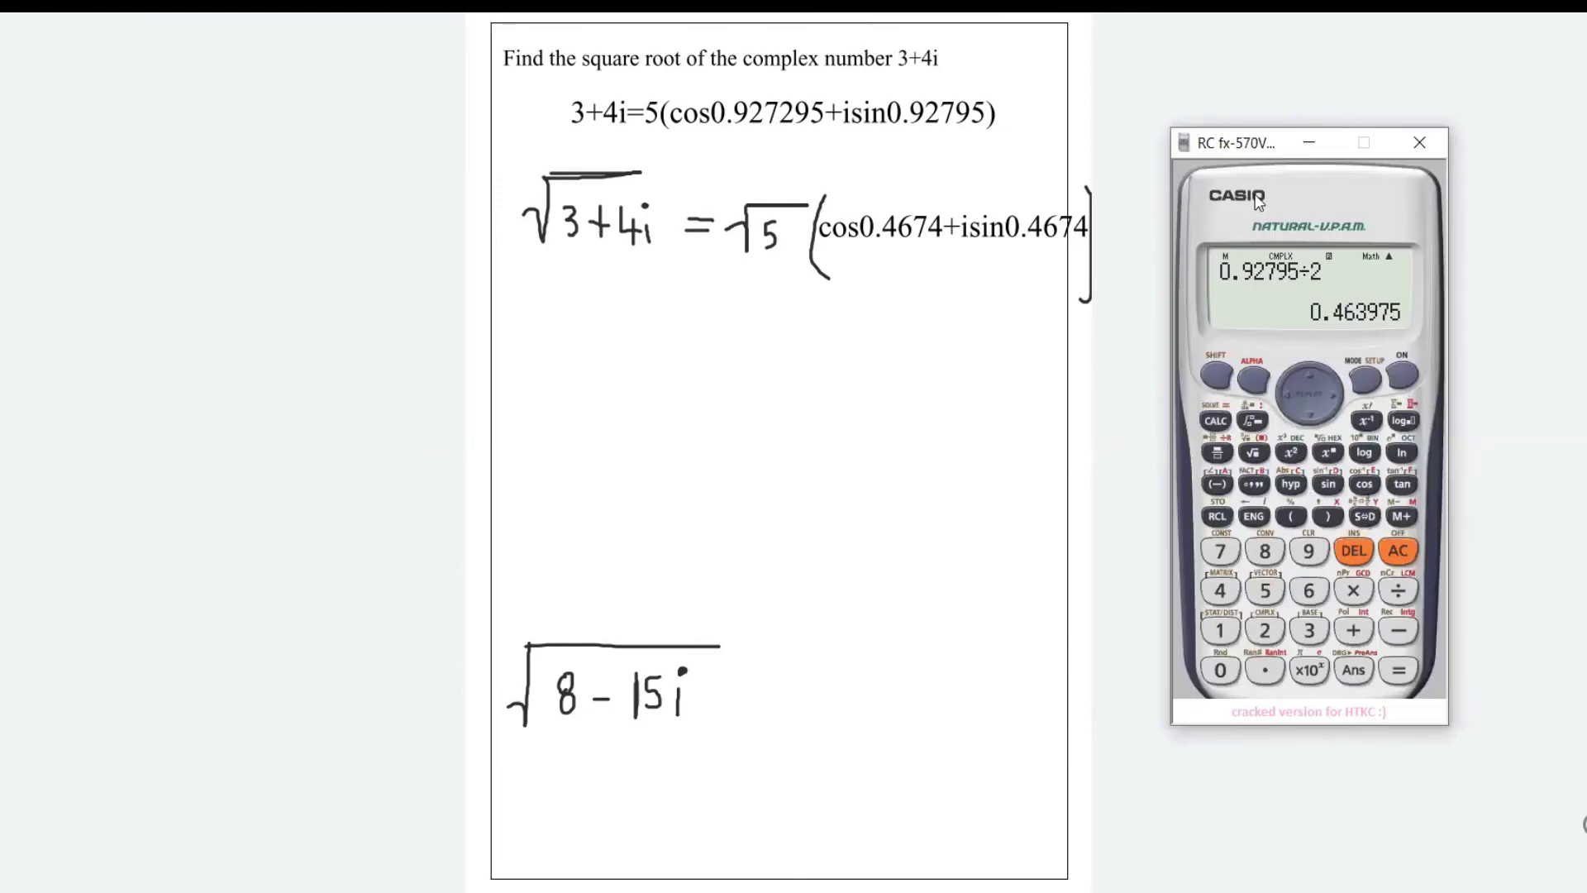
left_click(357, 208)
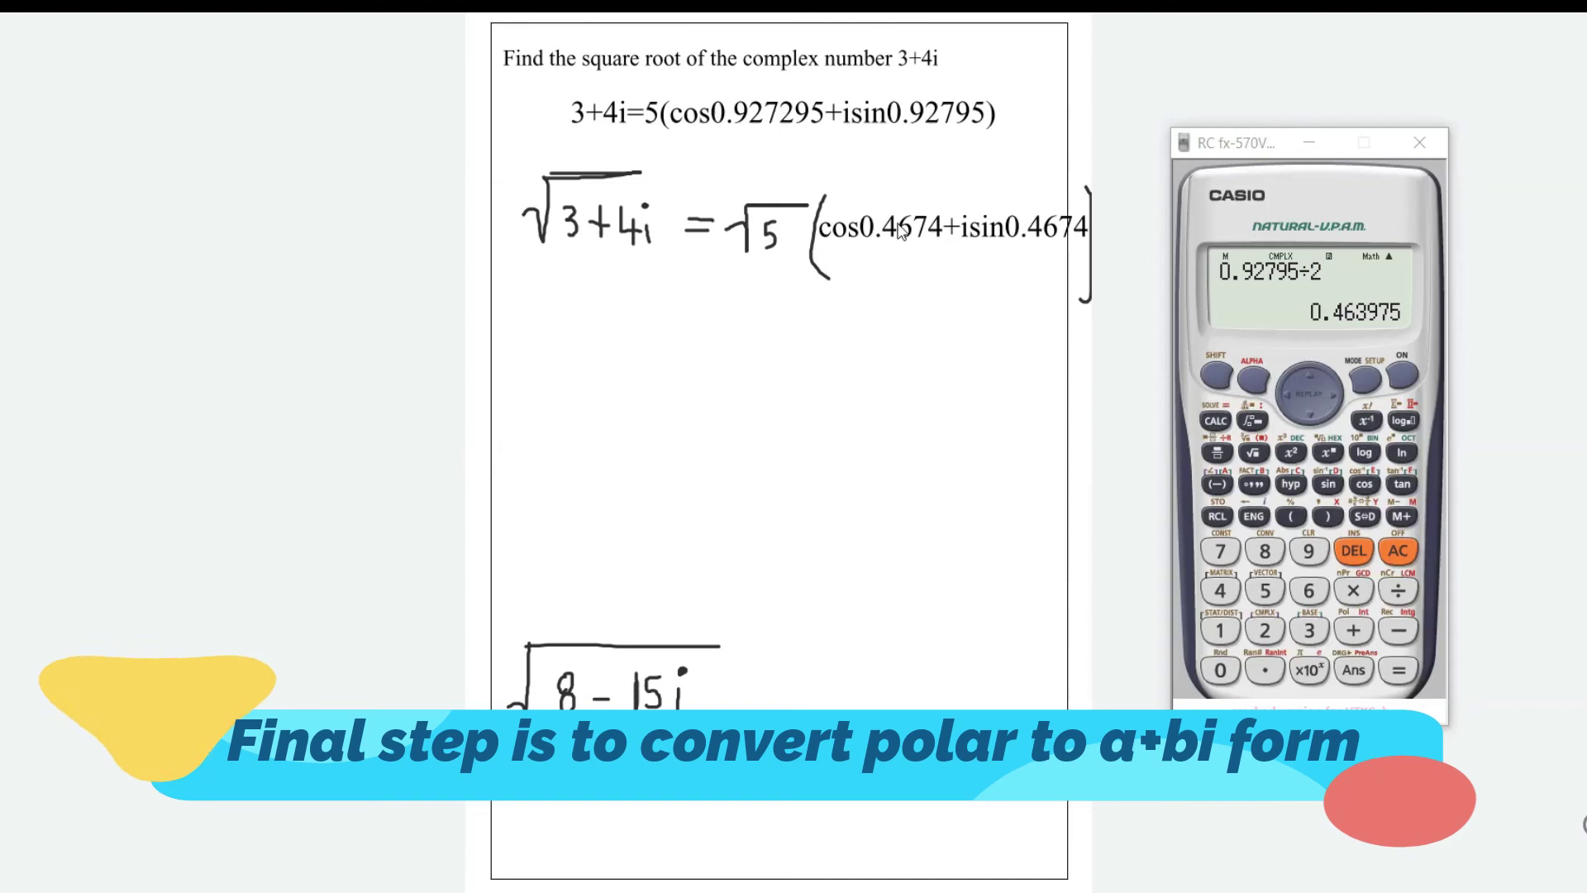
left_click(1398, 551)
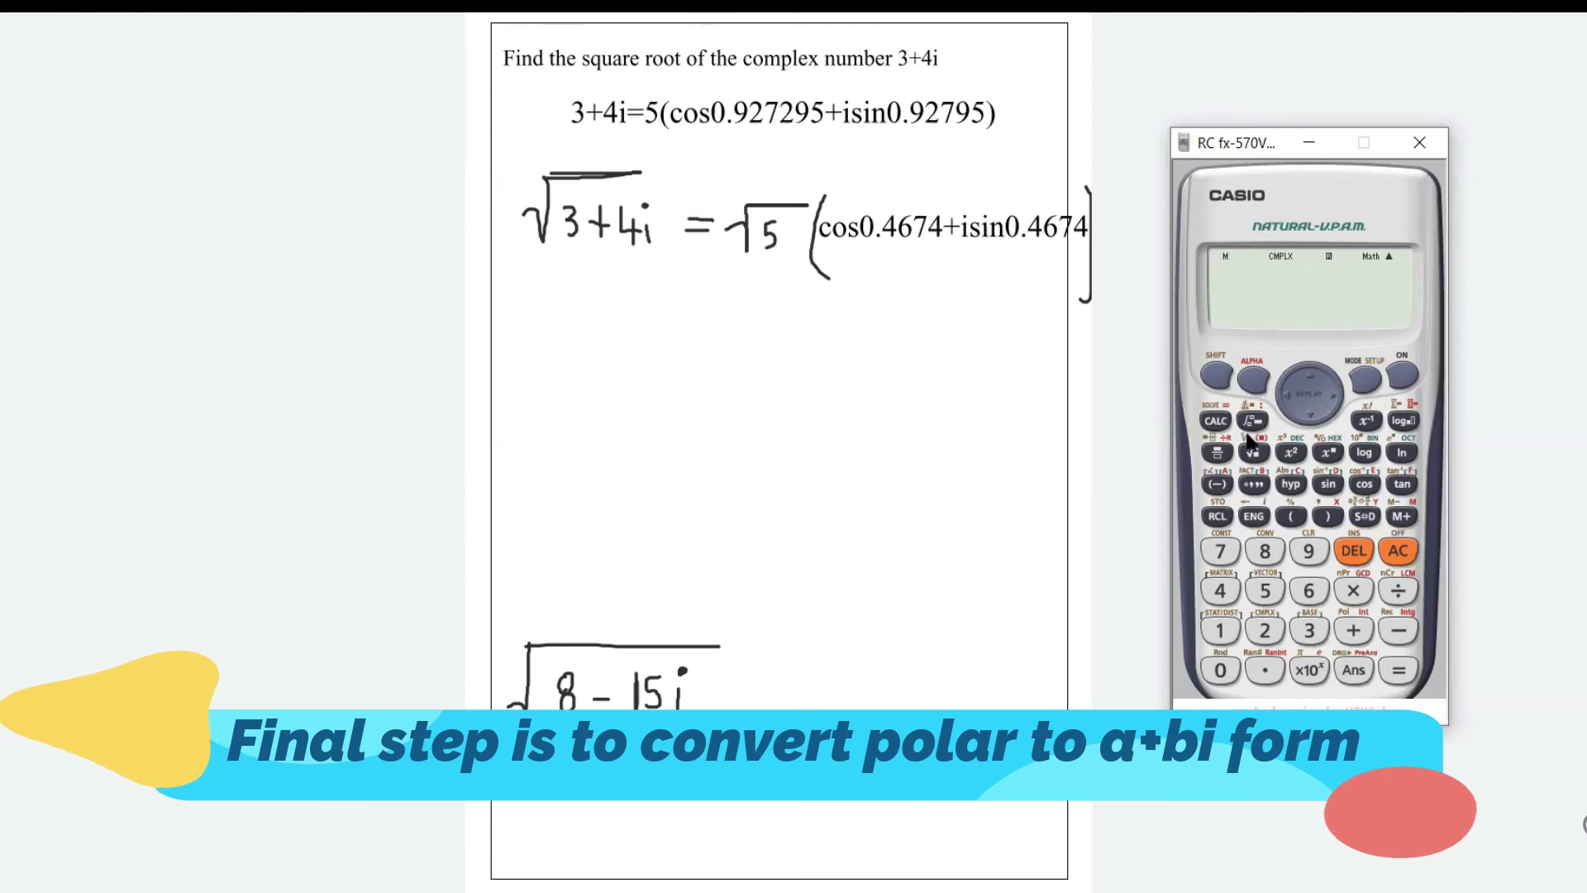
left_click(1252, 453)
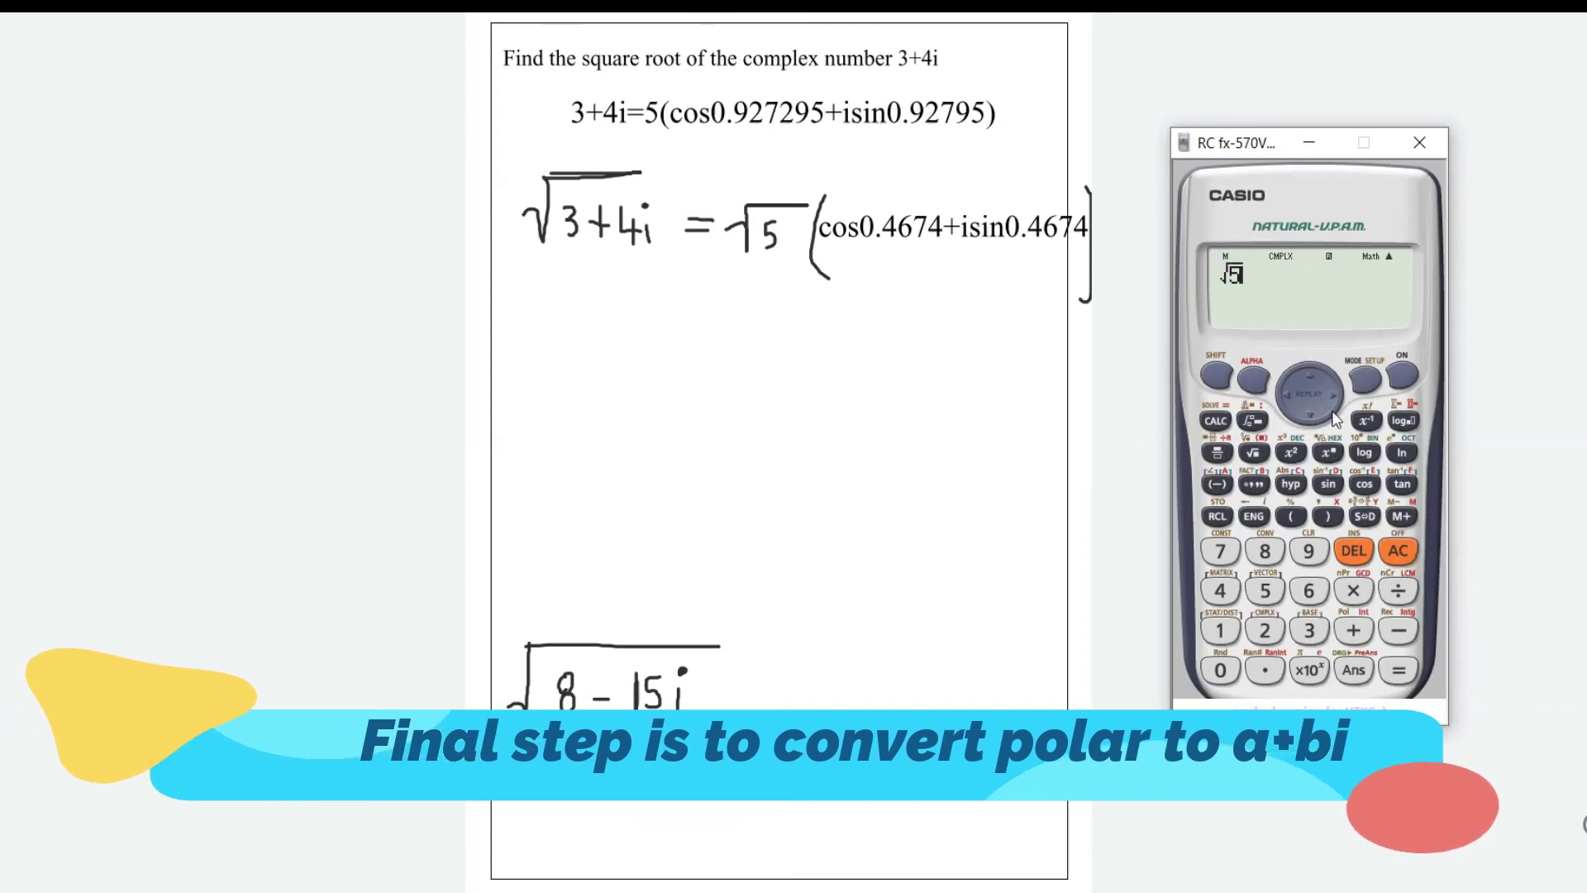
left_click(1292, 517)
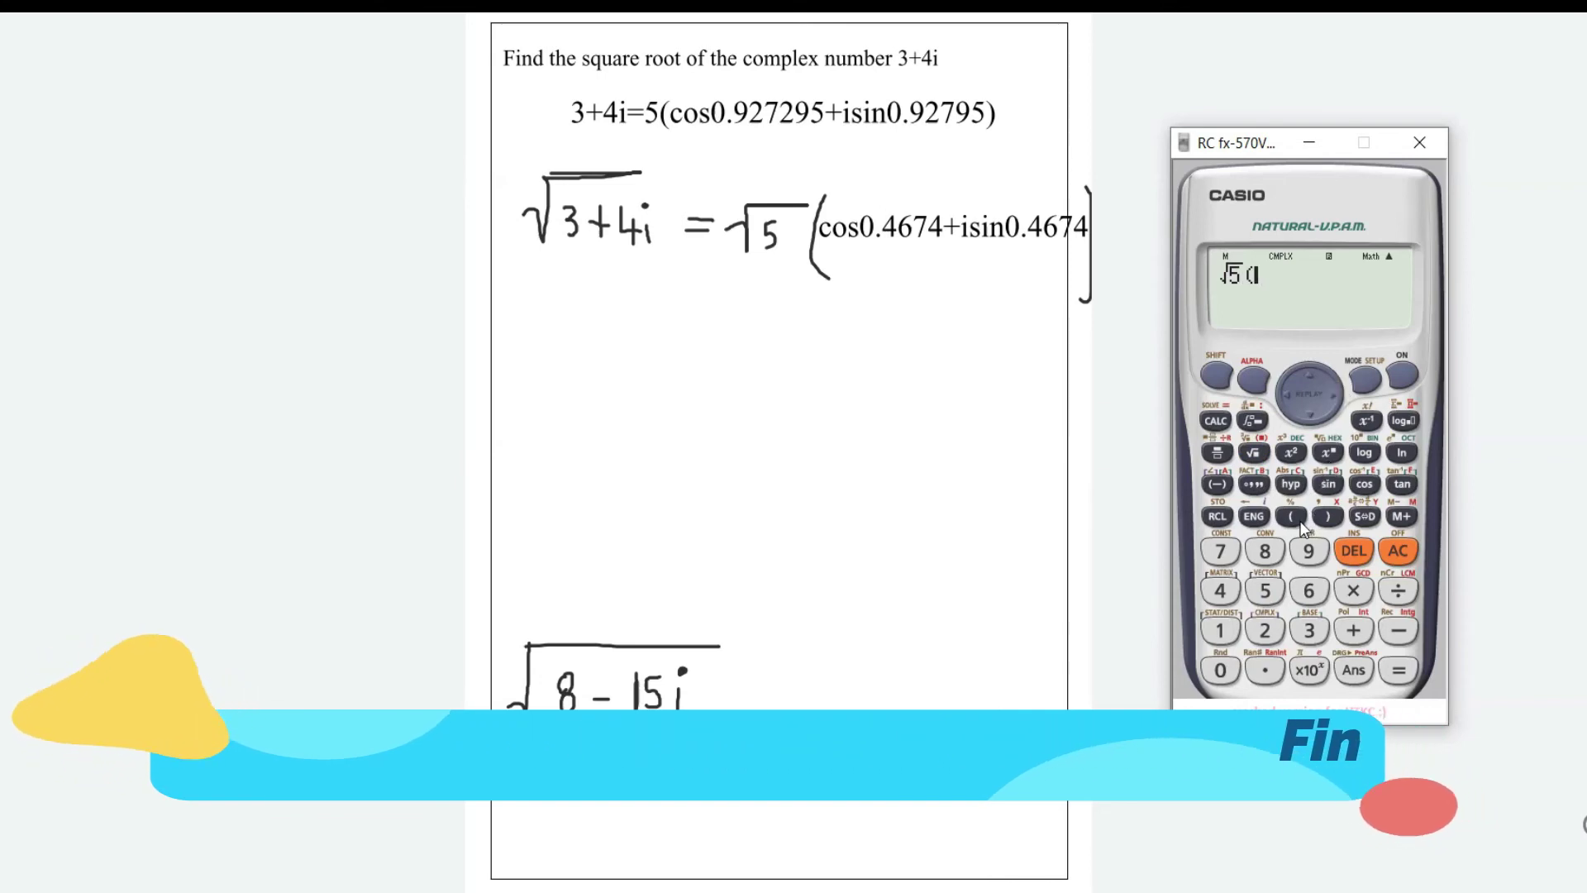
left_click(1365, 486)
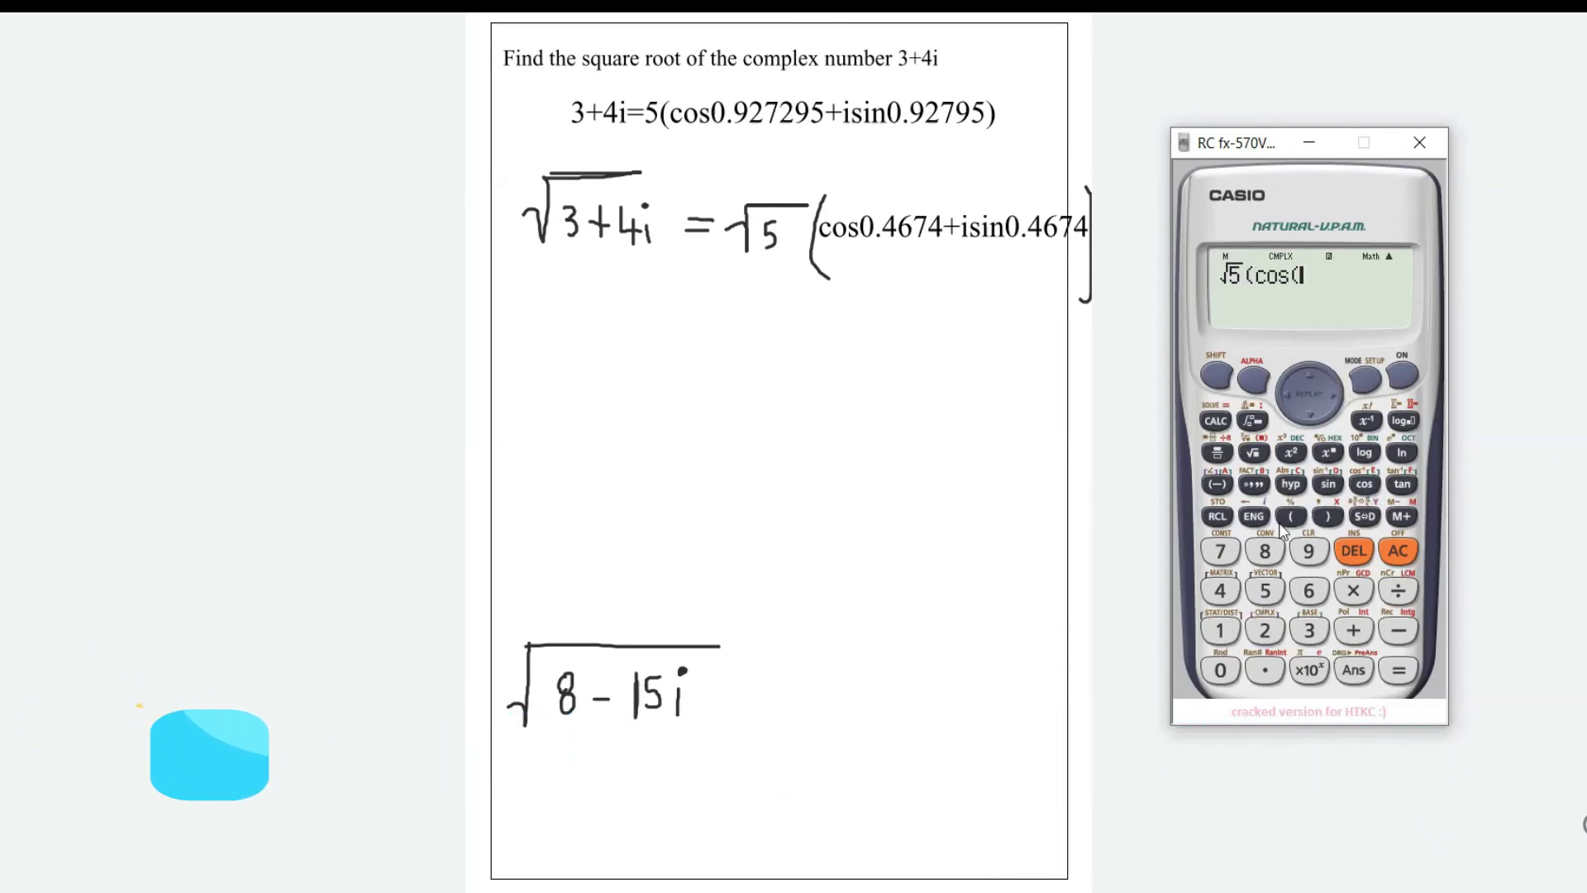
type("0.")
type("4")
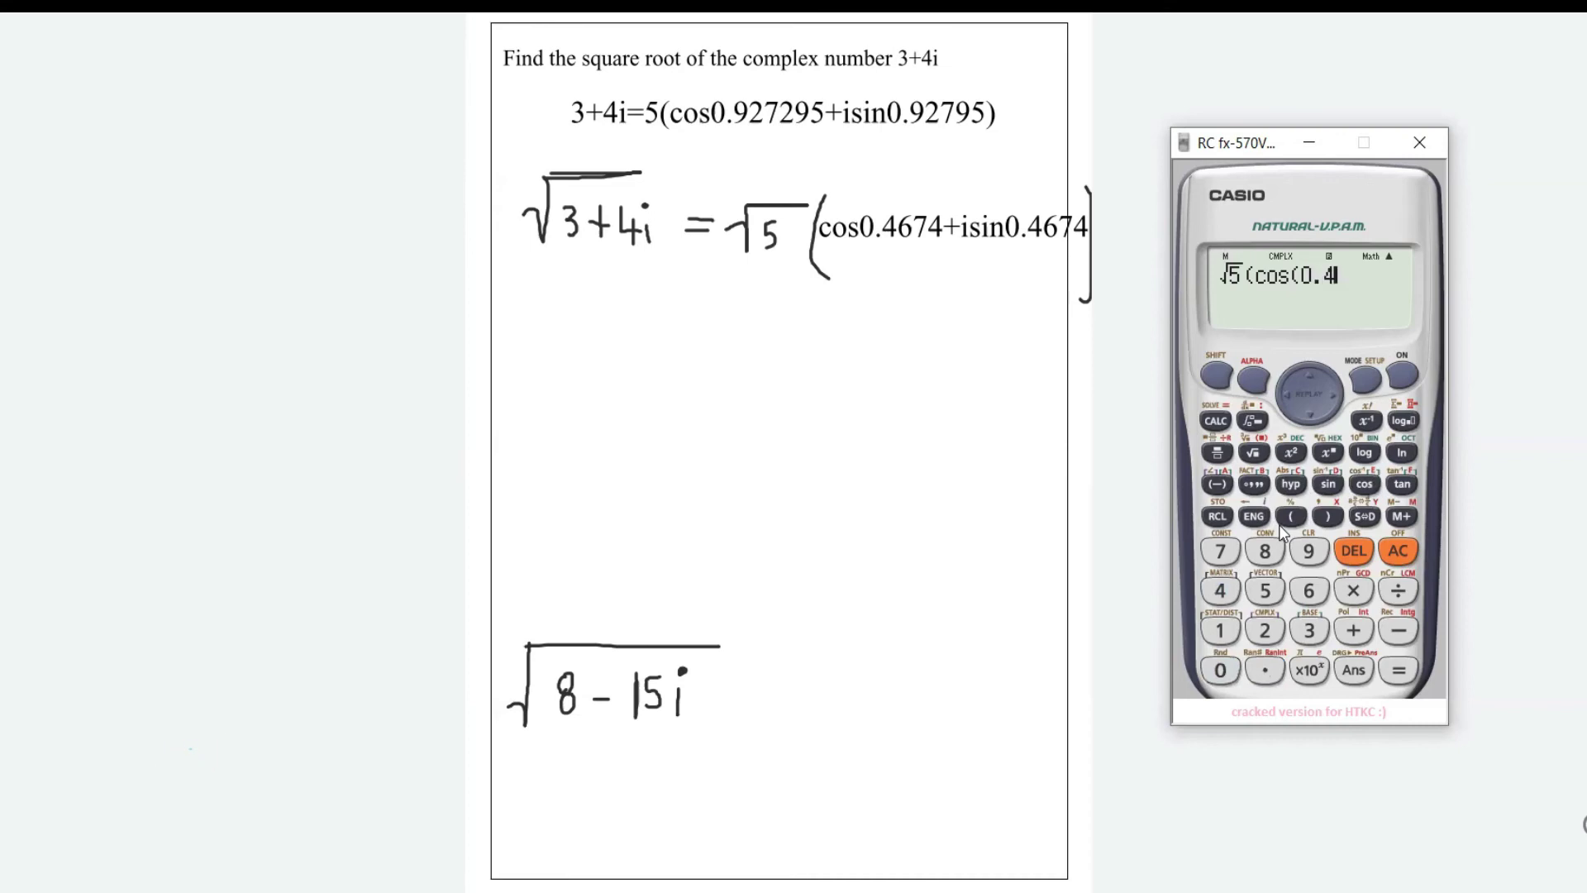
type("674)+")
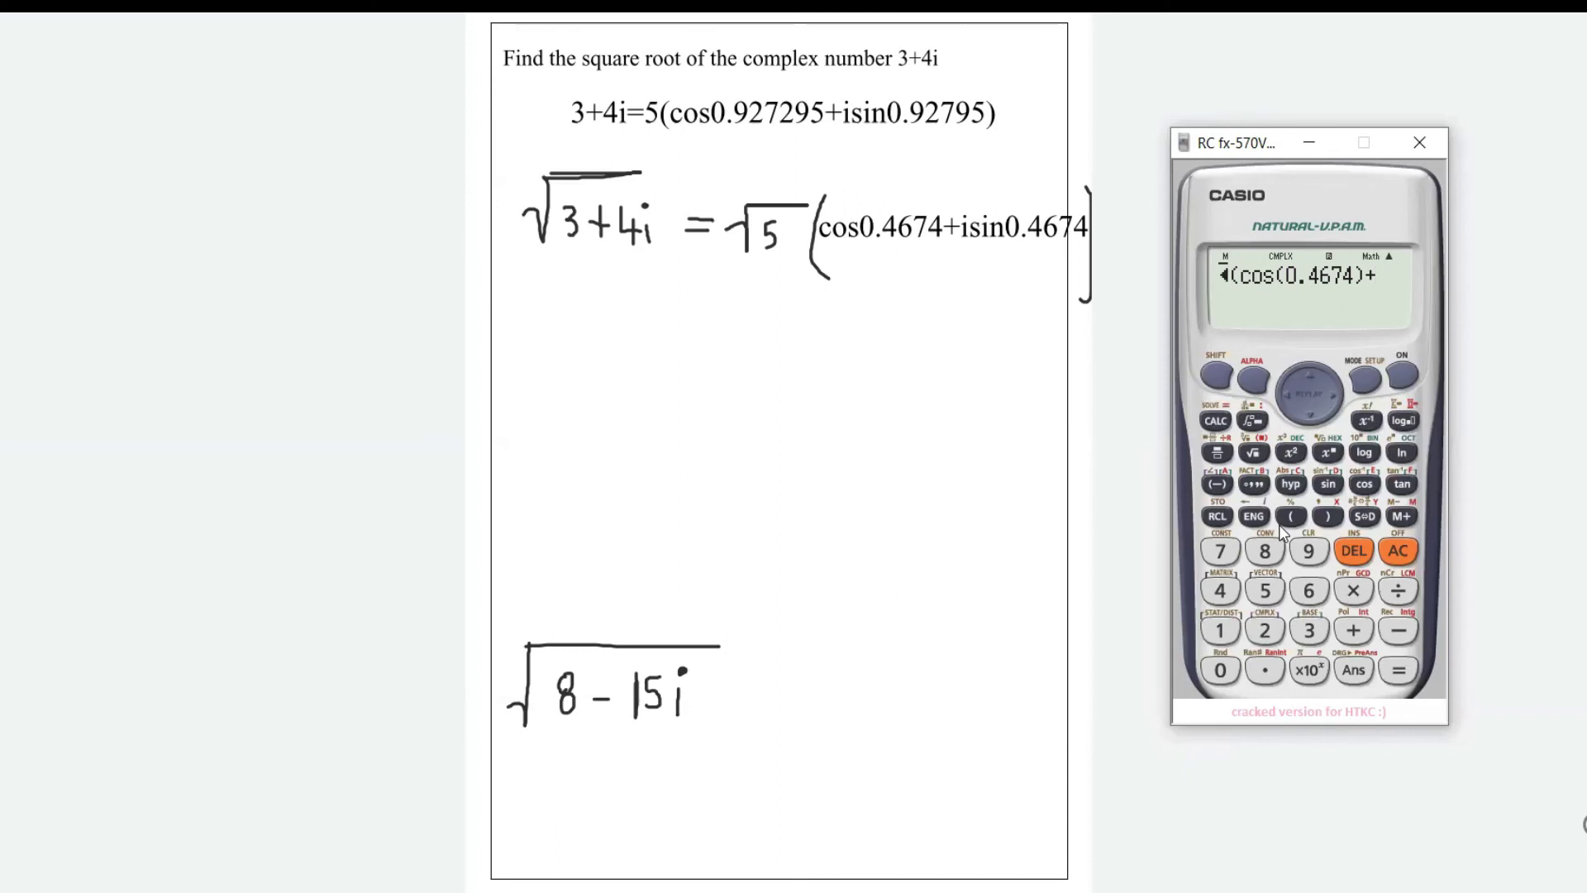
- Complete the calculator expression with isin(0.4674)), evaluate it and read through both parts of the result
left_click(1253, 514)
left_click(1325, 488)
type("0.")
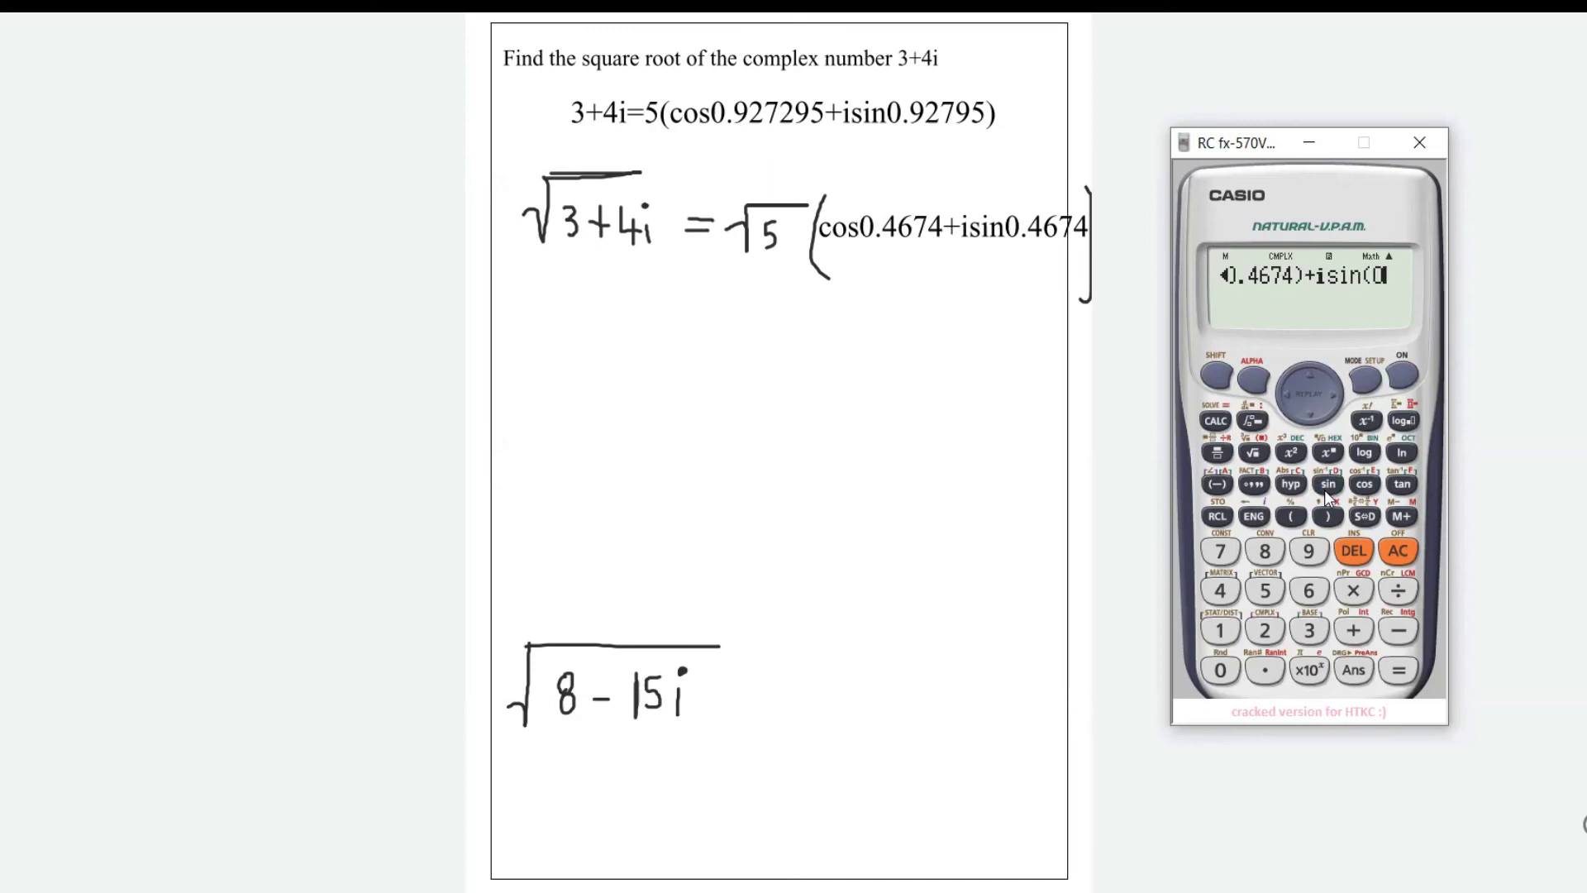
type("467")
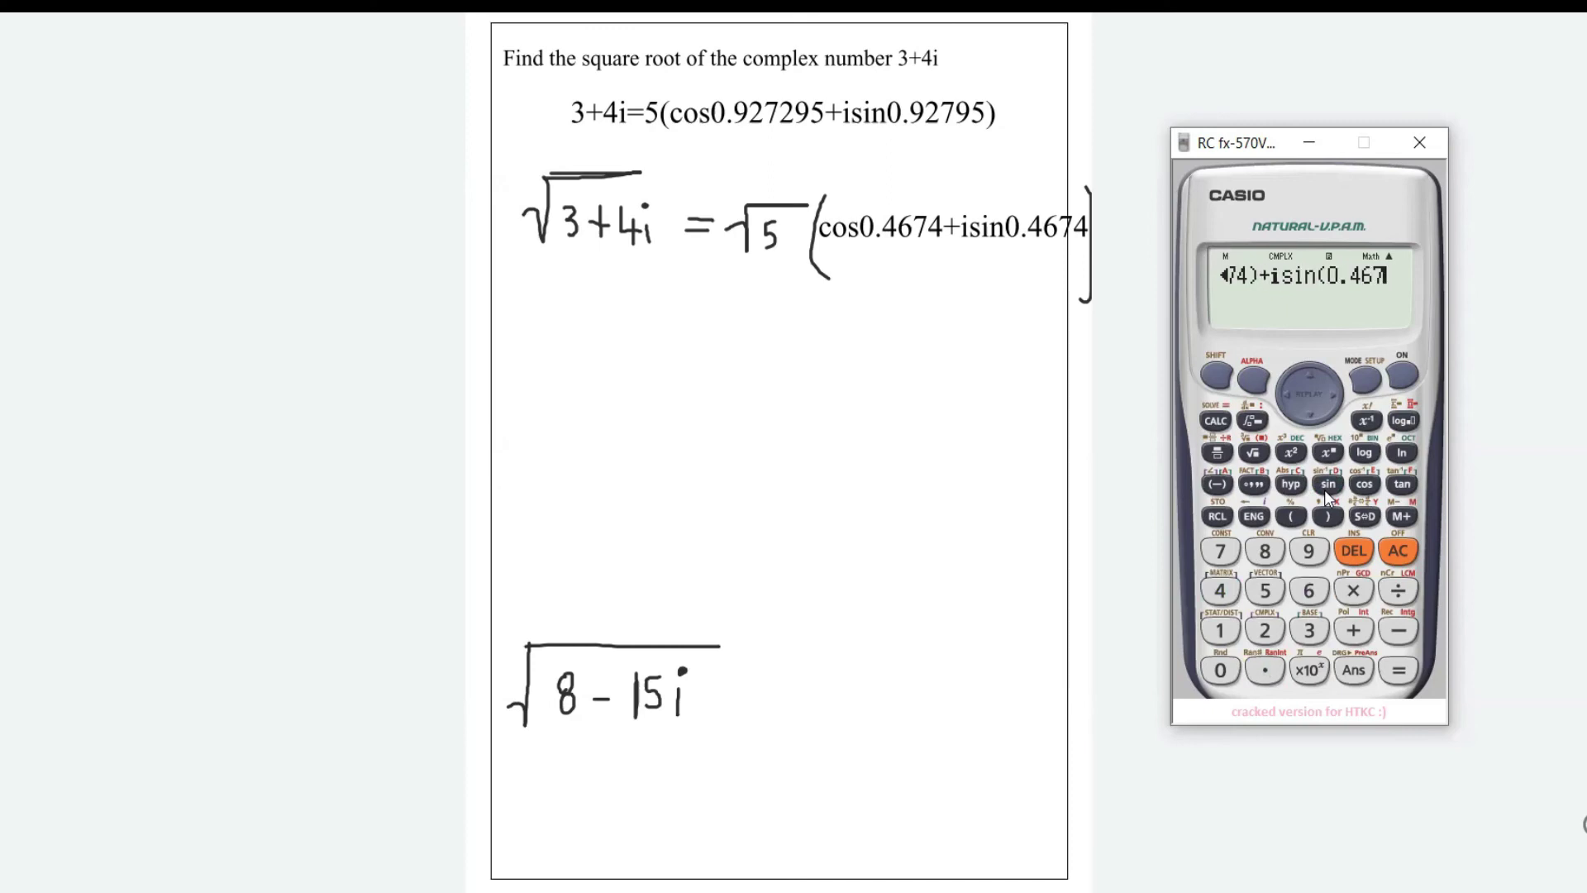
type("4)")
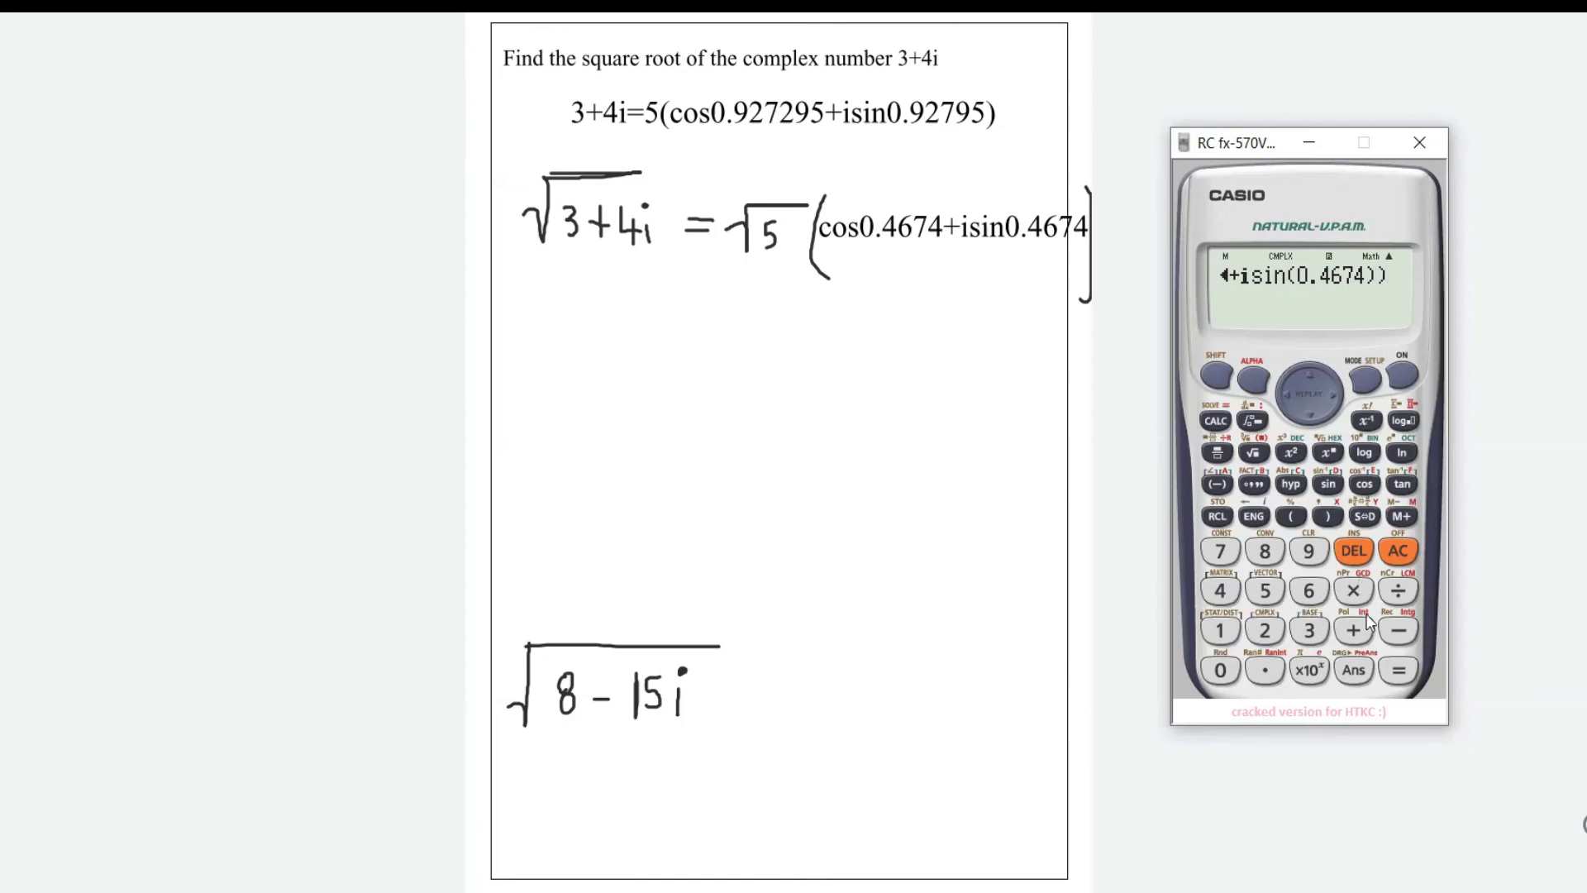
left_click(1386, 671)
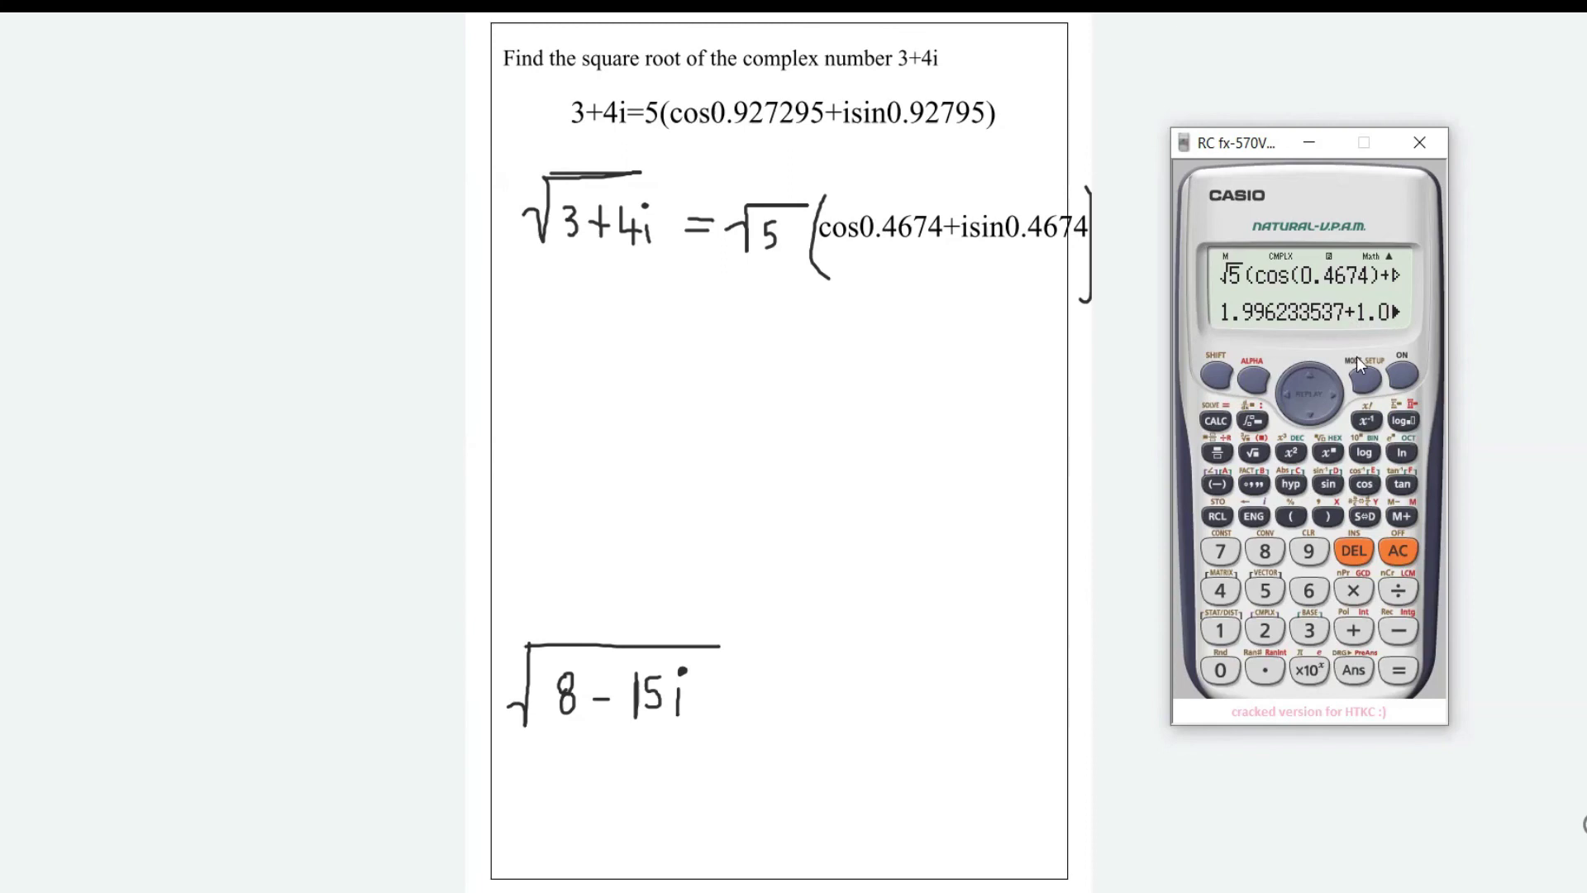
left_click(1327, 390)
left_click(1328, 390)
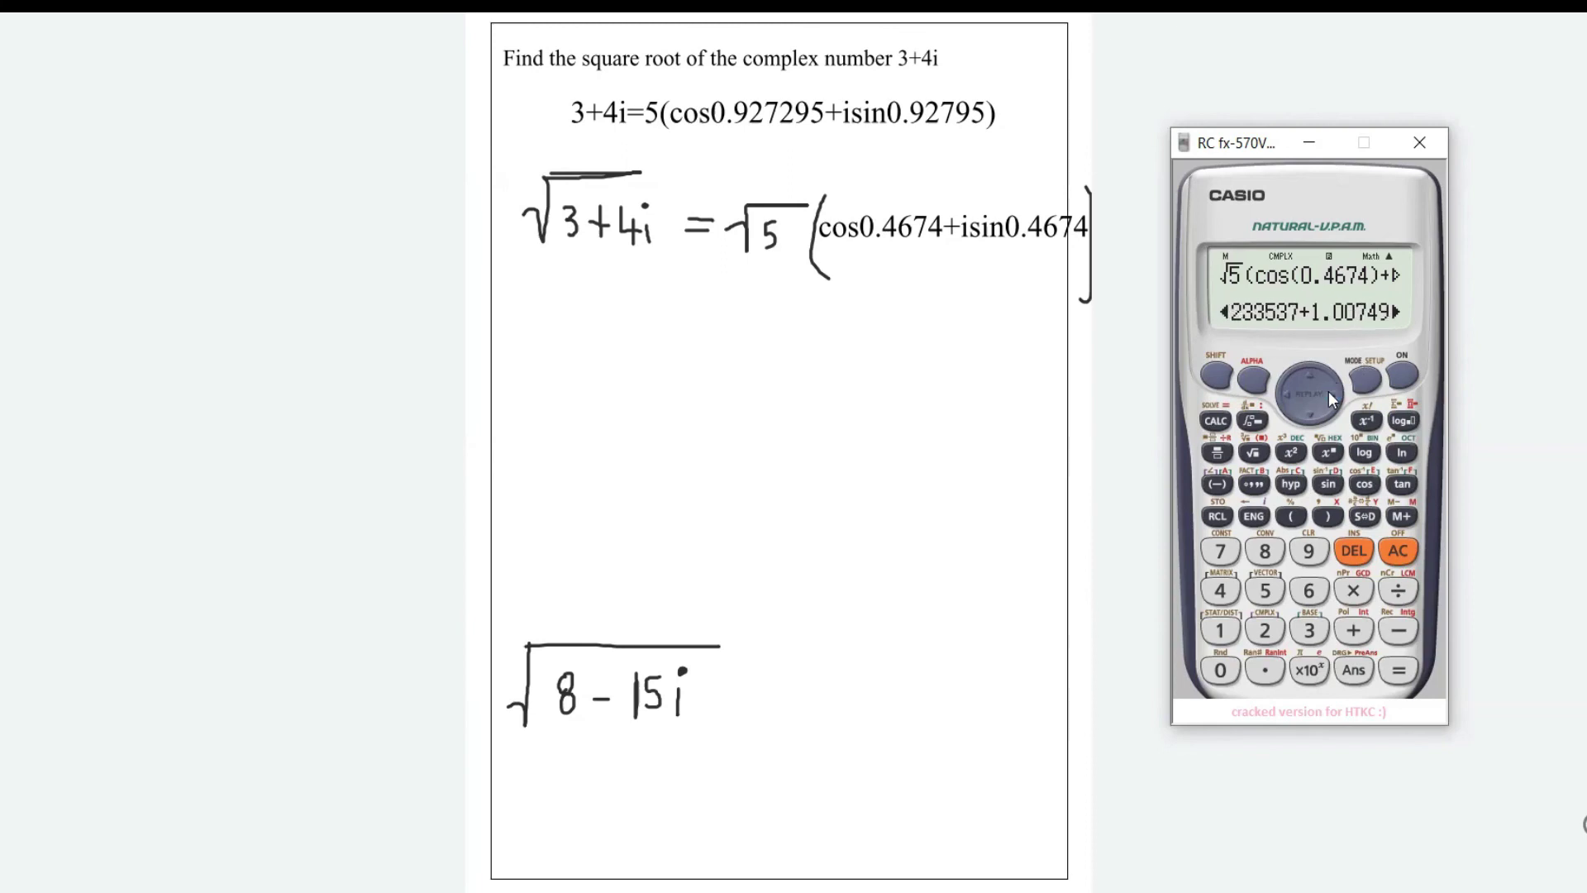
left_click(1285, 395)
left_click(1284, 395)
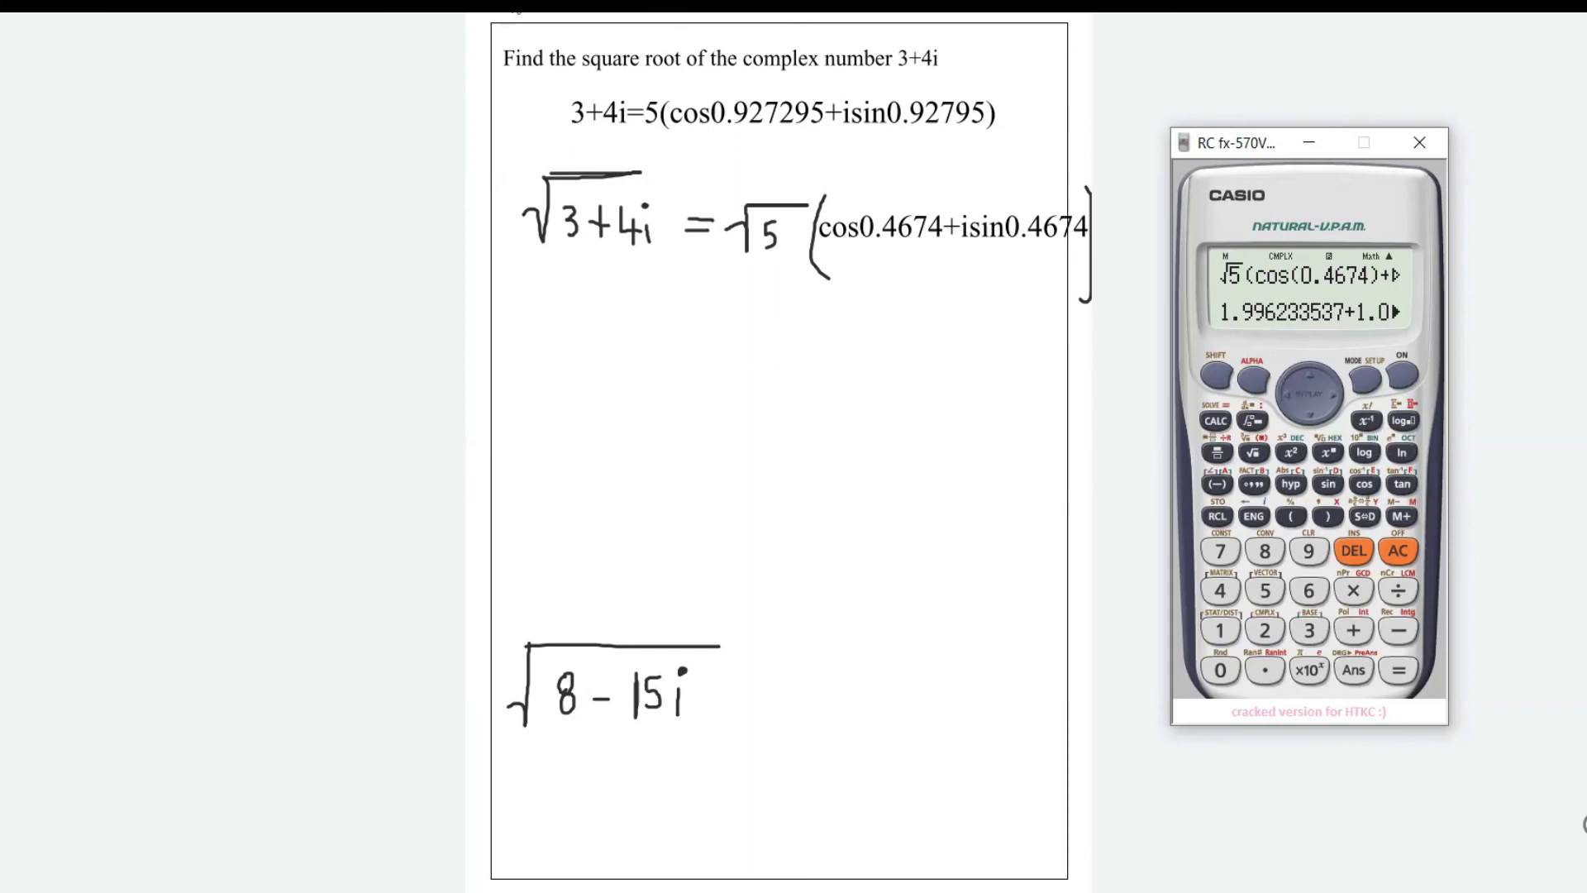
- Return to the notes document and handwrite "= 2 +" below the √5 bracketed expression, rechecking the calculator result midway
left_click(608, 219)
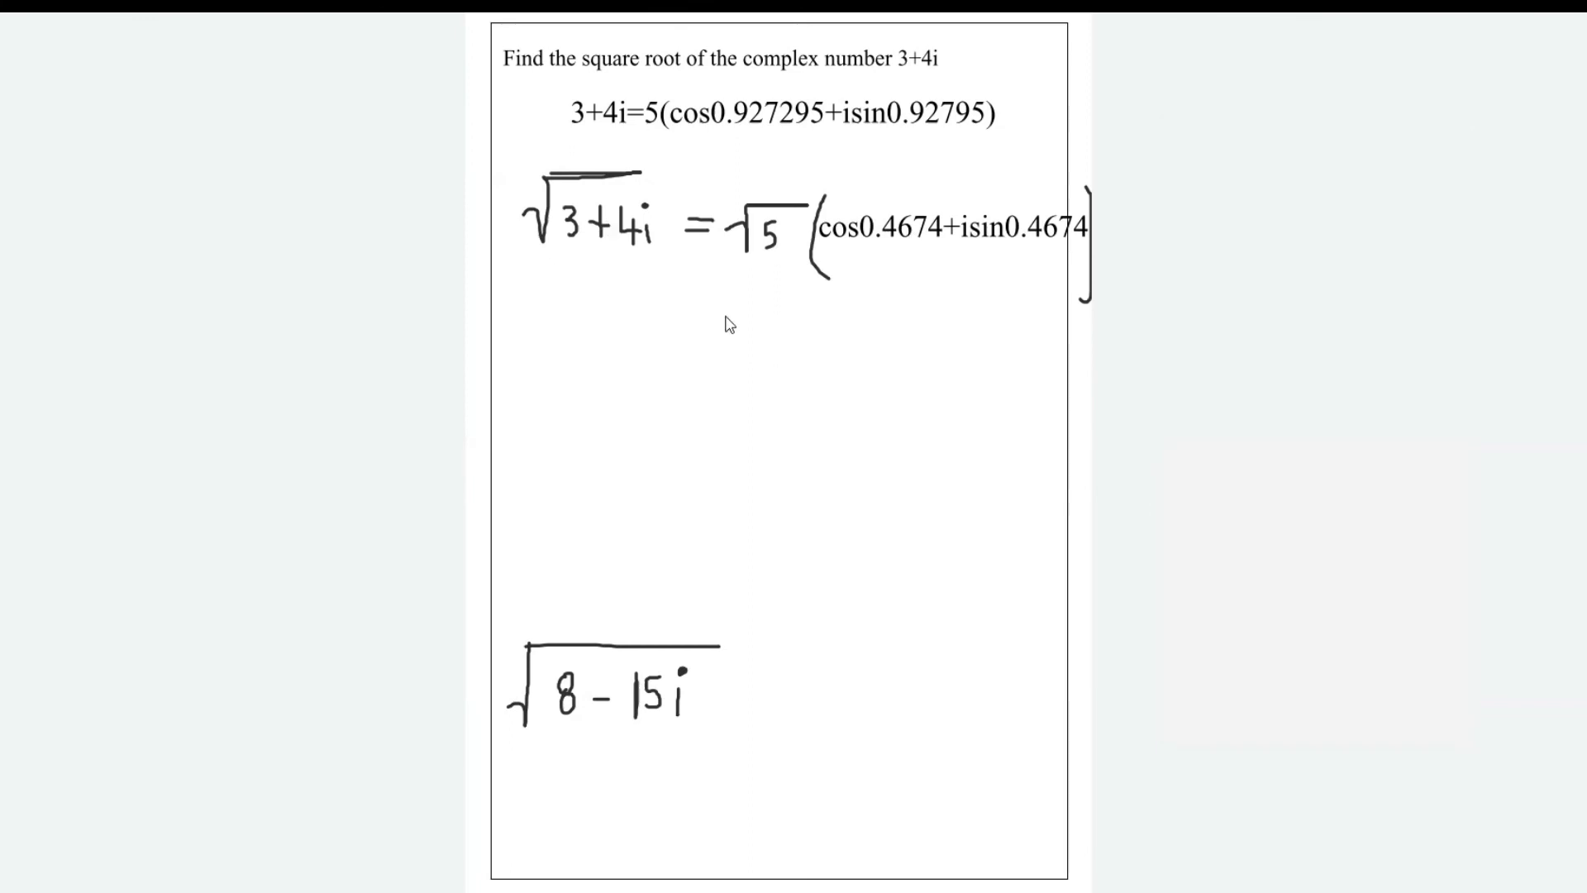
left_click_drag(704, 316, 739, 327)
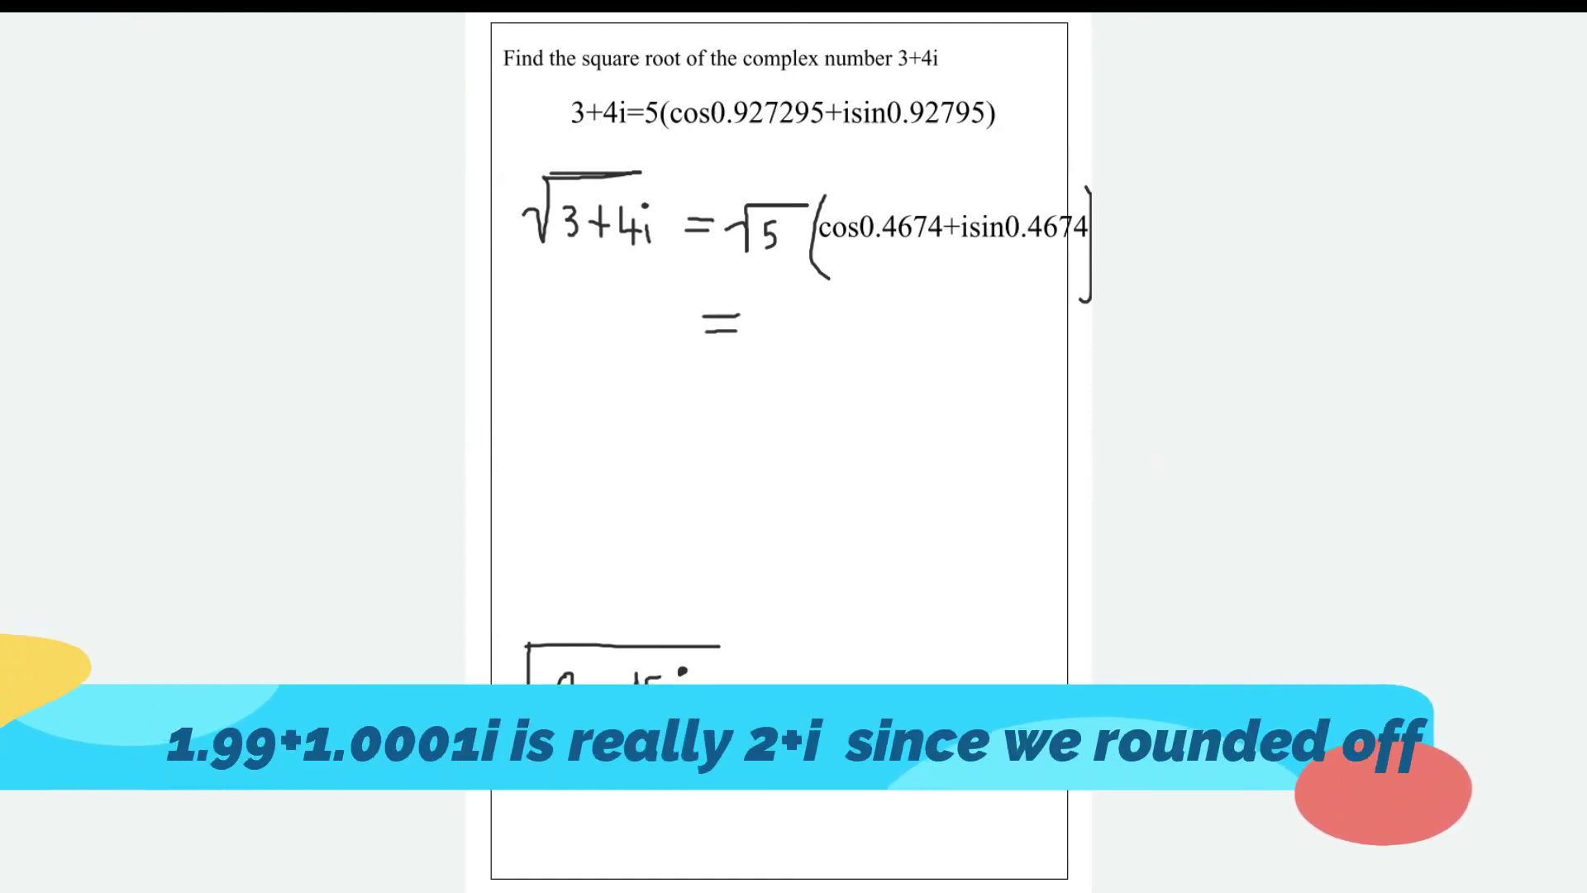
key("alt+Tab")
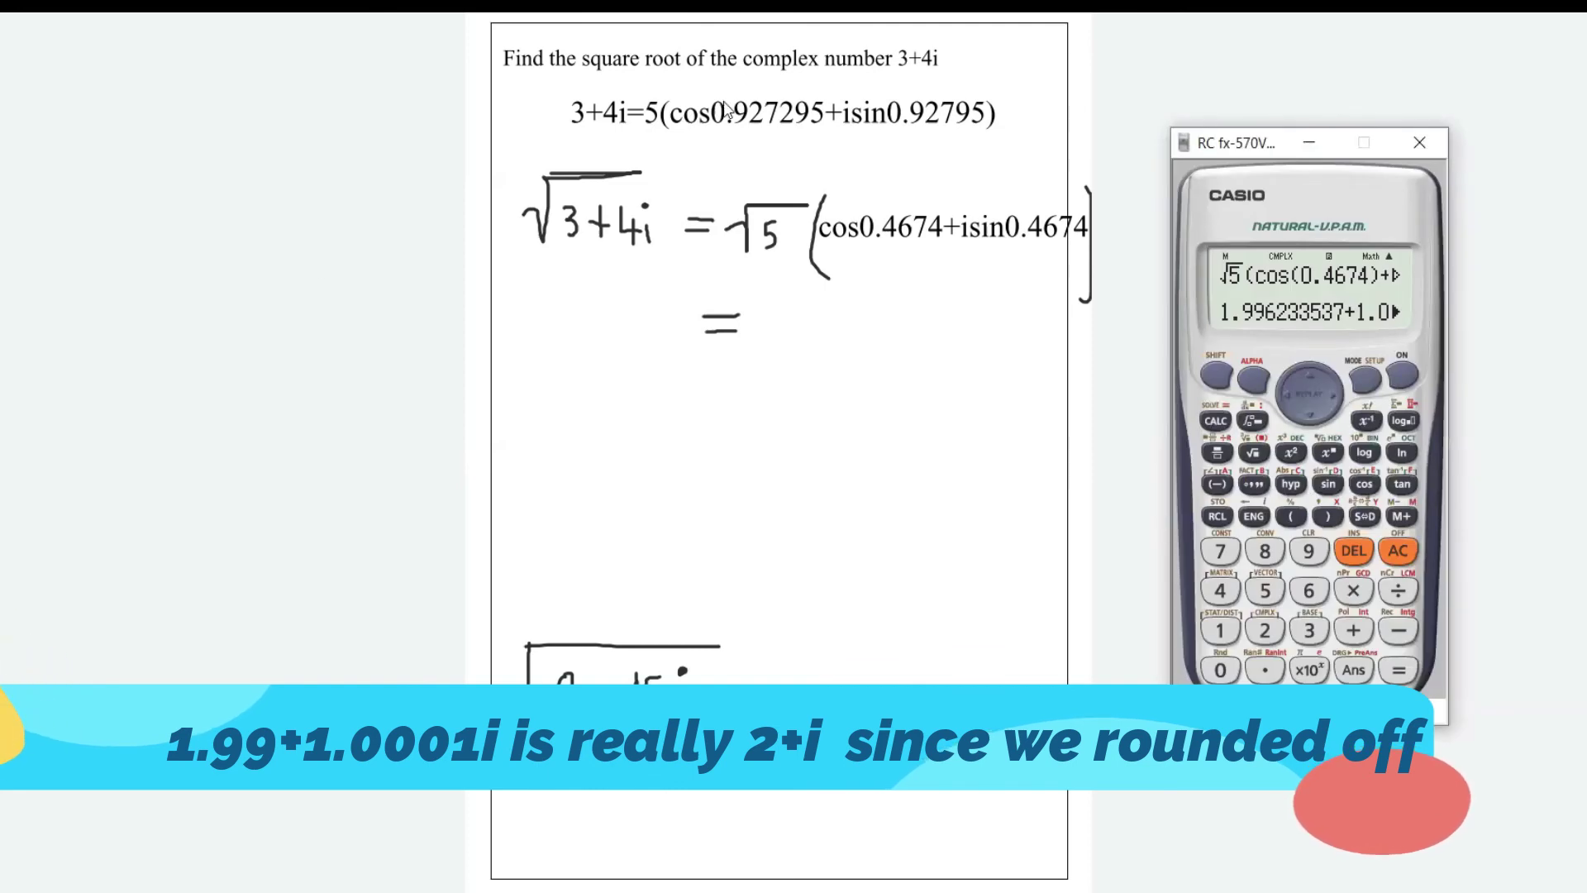
left_click(621, 252)
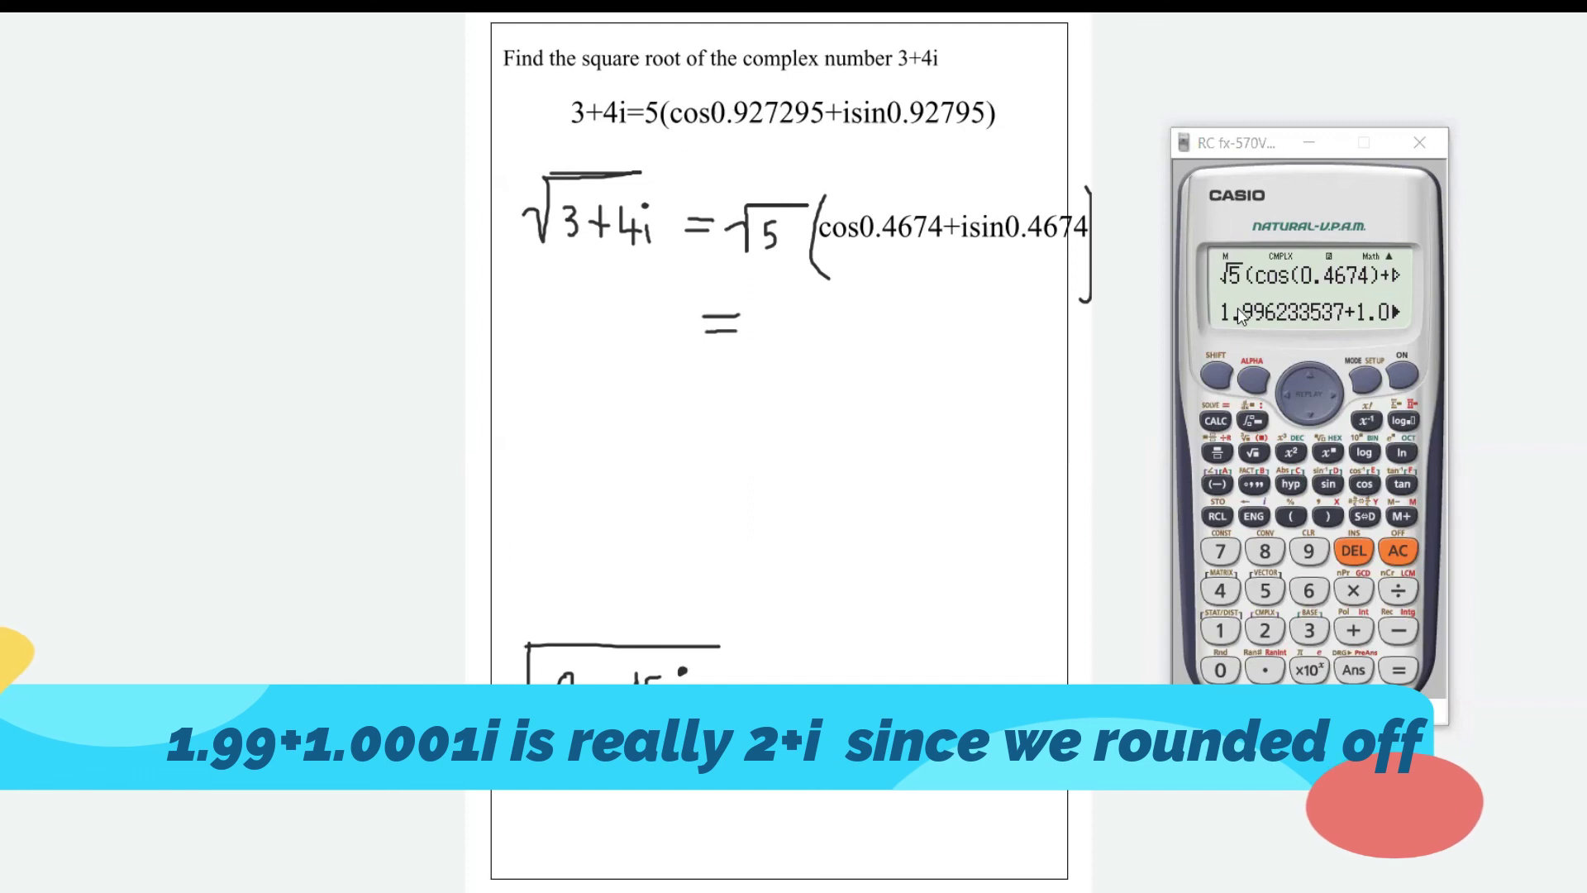
mouse_move(796, 349)
left_mouse_down()
mouse_move(775, 345)
mouse_move(825, 350)
left_mouse_up()
left_click(825, 313)
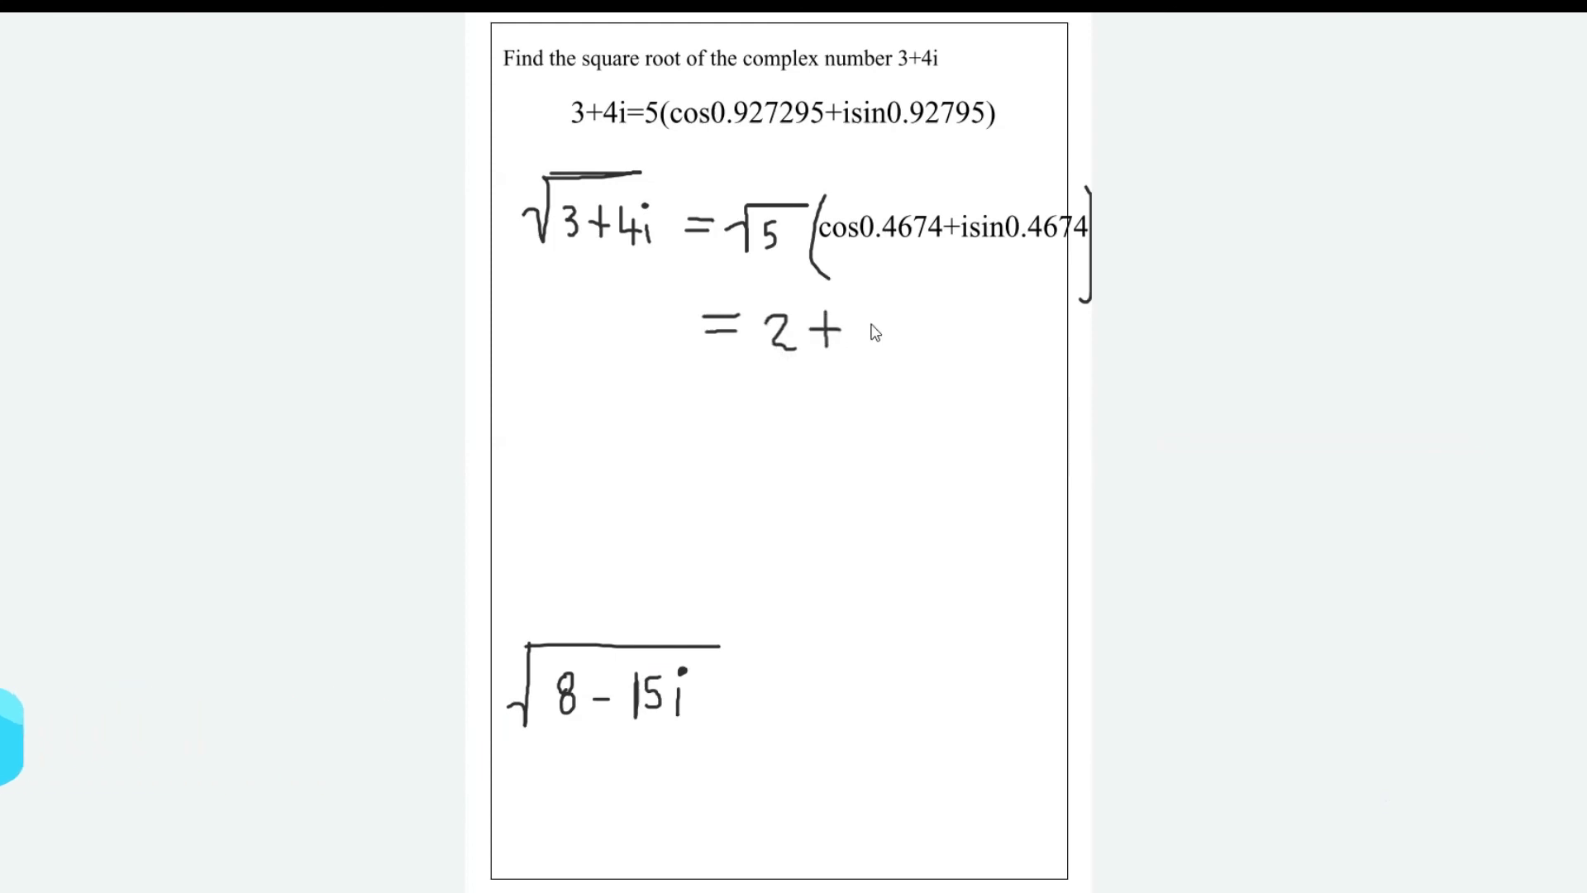